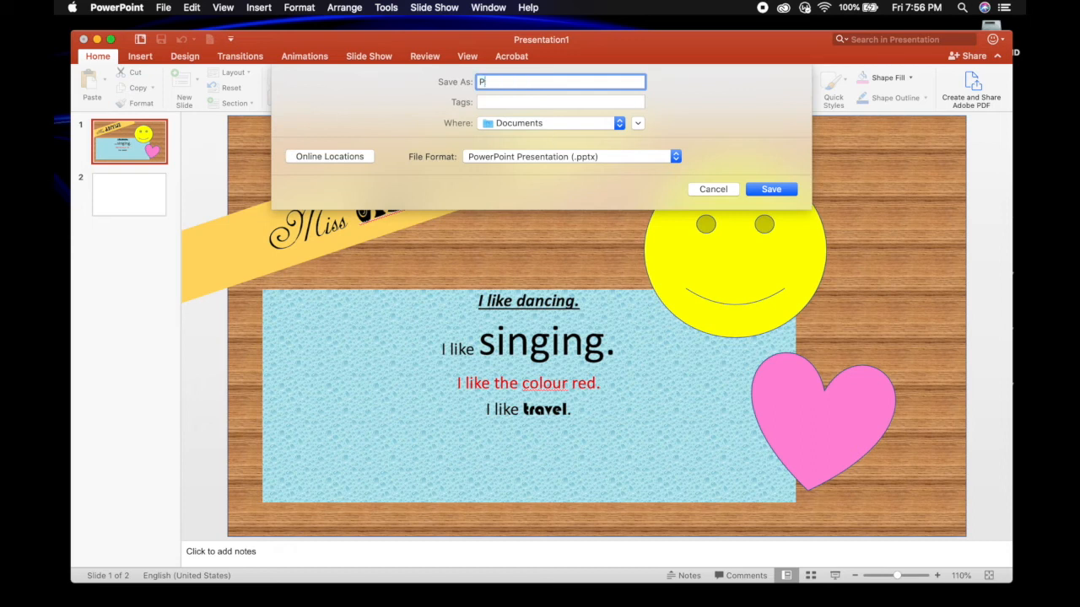
Save the presentation to the Desktop as PP Day1
type("Day1")
left_click(545, 122)
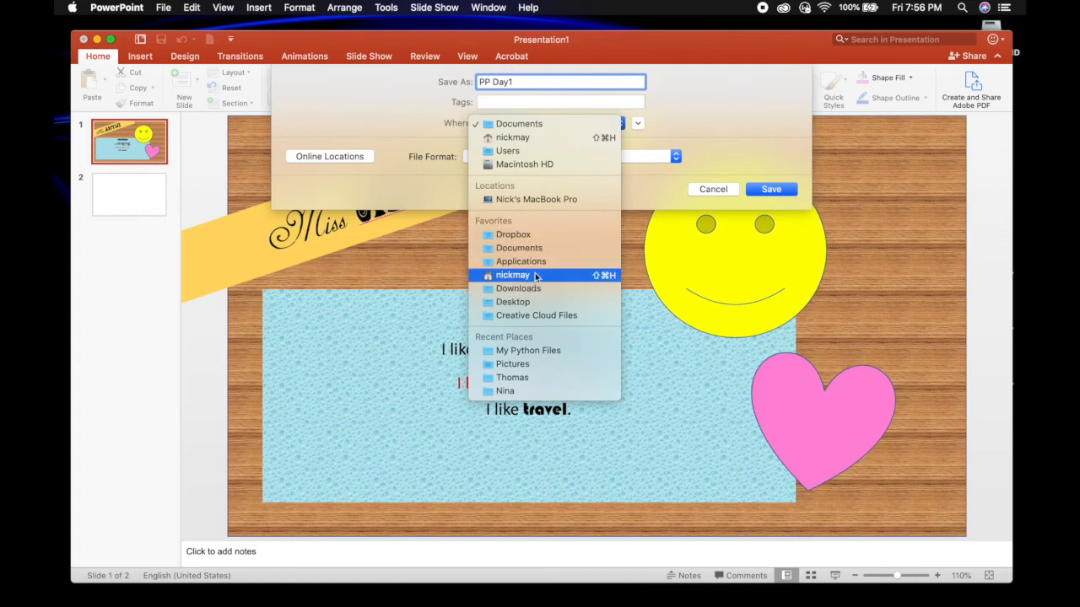
left_click(544, 302)
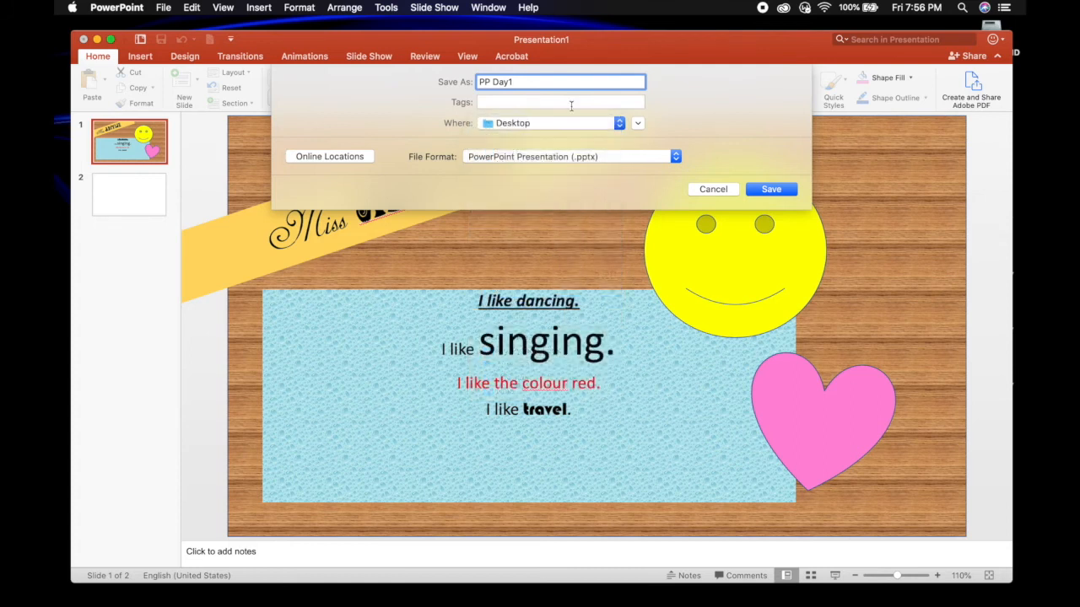
left_click(787, 191)
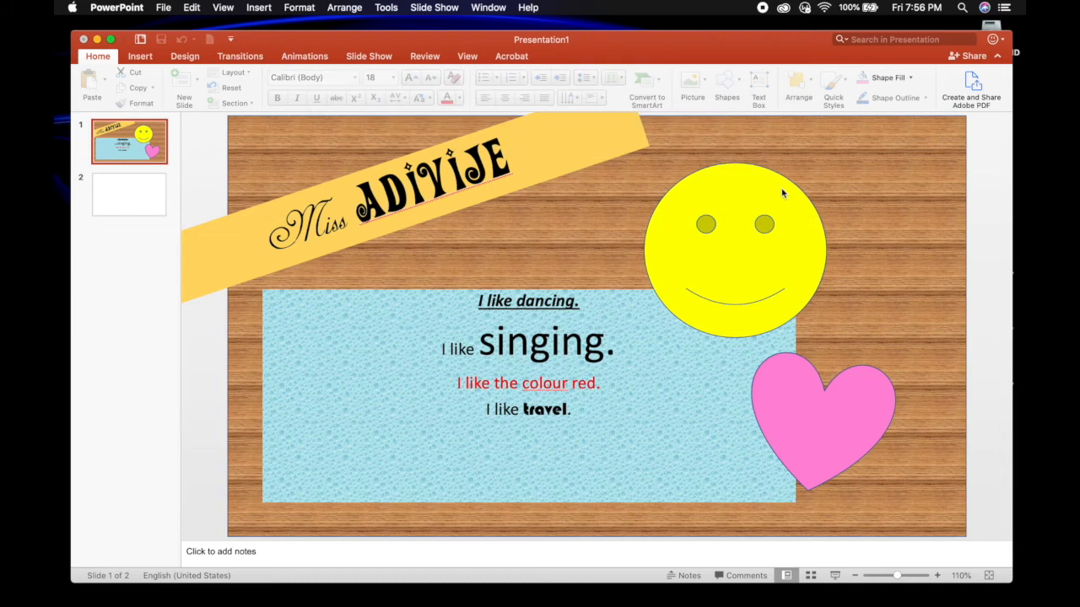
Quit PowerPoint, then select and deselect the Dingo pdf, PP Day1 and video desktop files
left_click(131, 7)
left_click(139, 133)
left_click_drag(931, 124, 1010, 458)
left_click(908, 301)
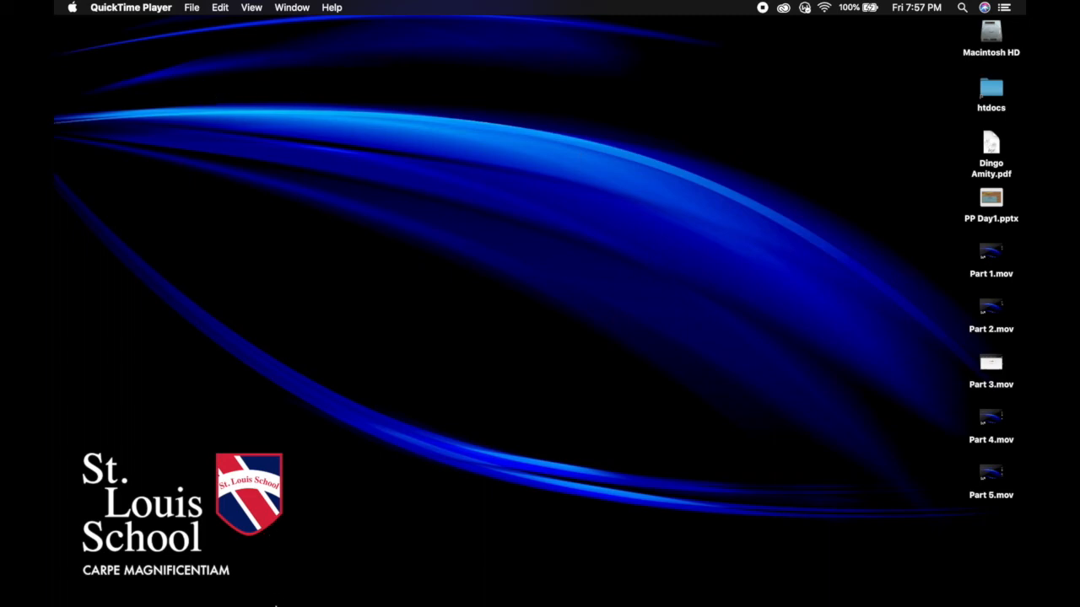
Launch Safari, move and enlarge its window, and show the Google apps list
mouse_move(294, 595)
left_click(300, 572)
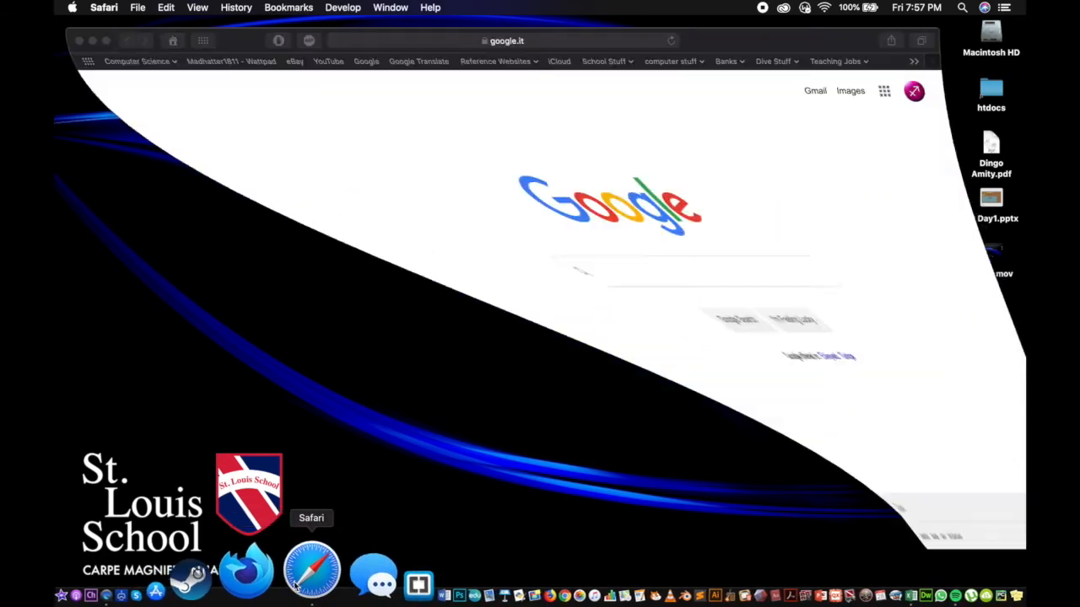
left_click_drag(734, 44, 729, 36)
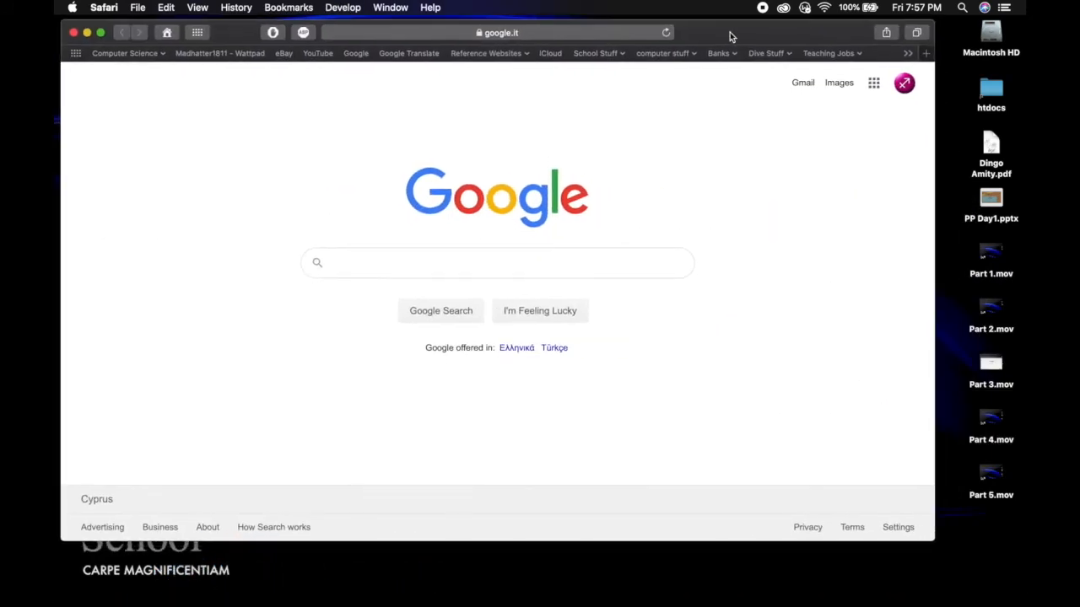
left_click_drag(933, 542, 1003, 573)
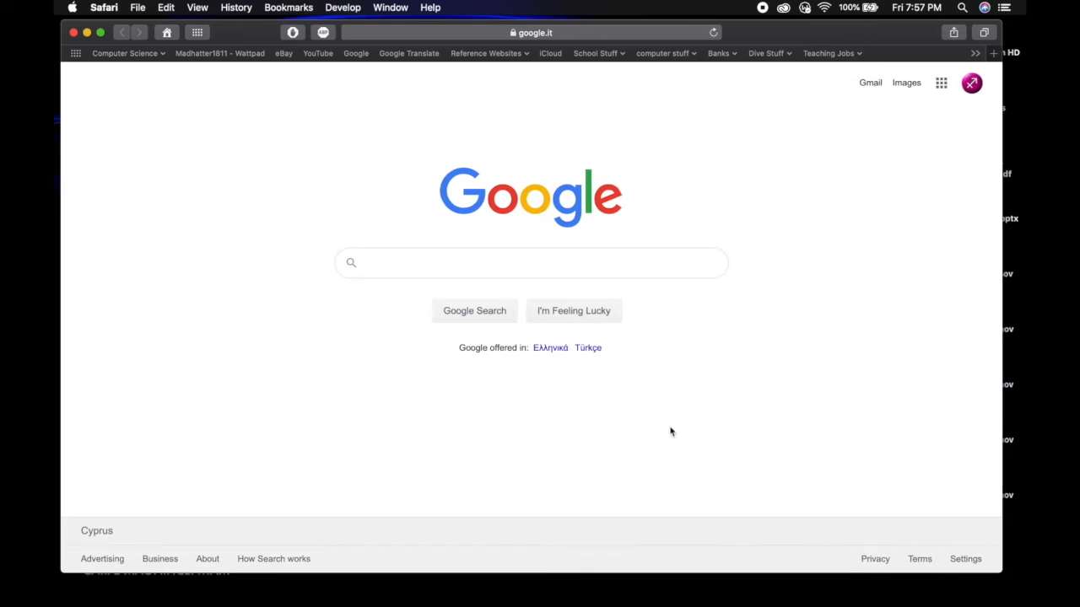
left_click(946, 89)
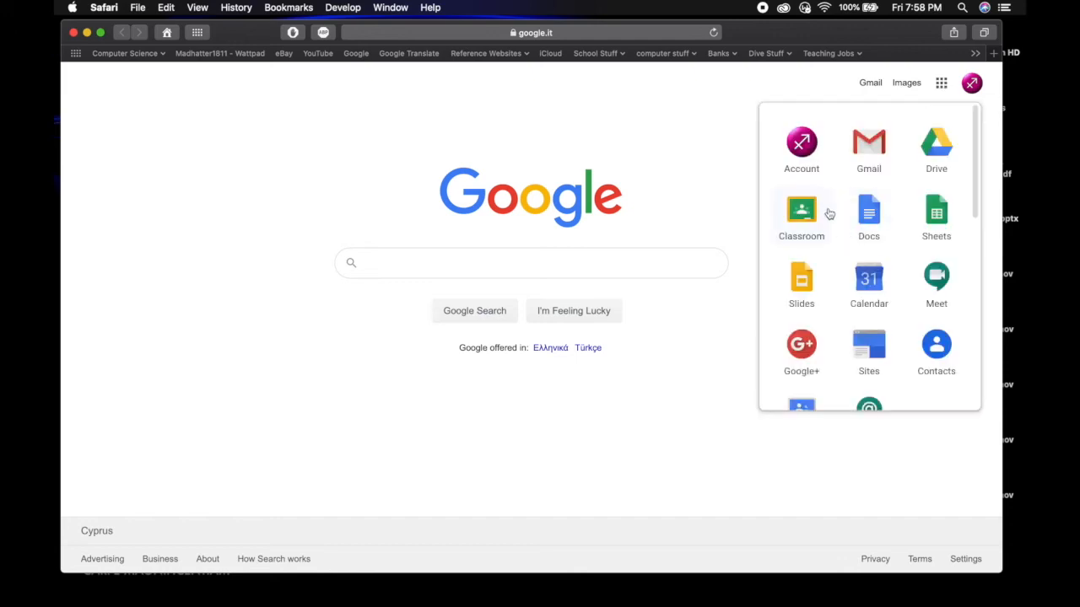
scroll(841, 290, "down", 4)
scroll(841, 290, "up", 4)
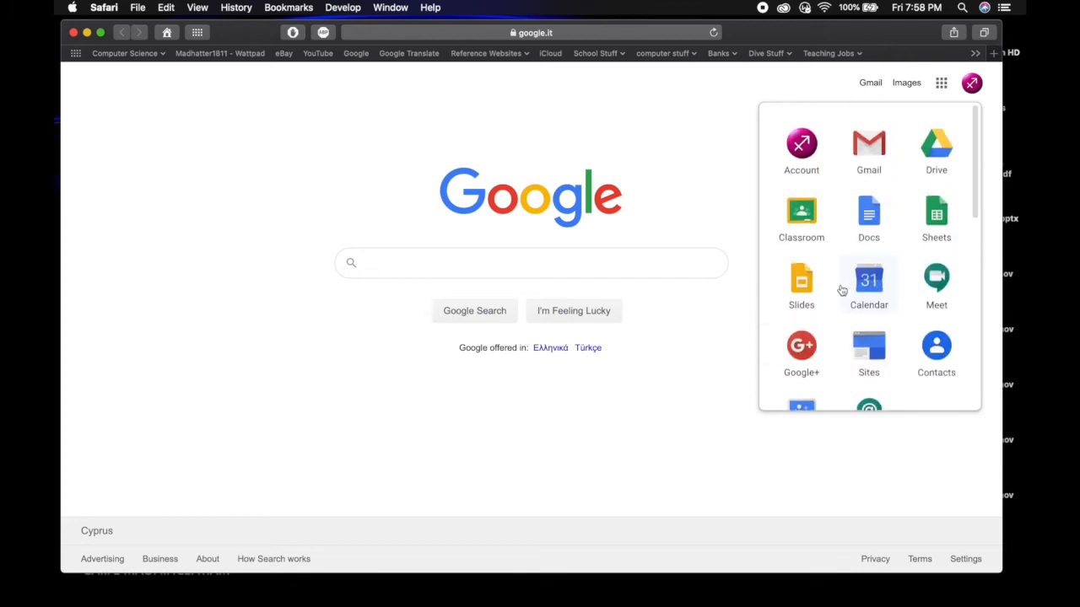
scroll(891, 346, "down", 1)
scroll(891, 346, "down", 5)
scroll(888, 346, "up", 6)
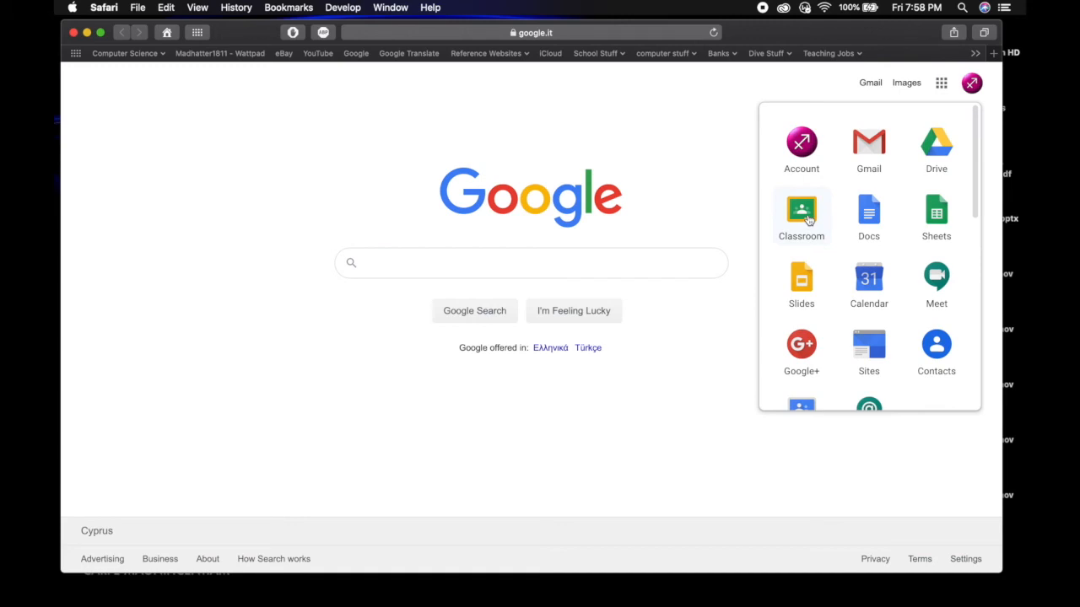
Open Google Classroom from the apps list and choose Create class
left_click(808, 220)
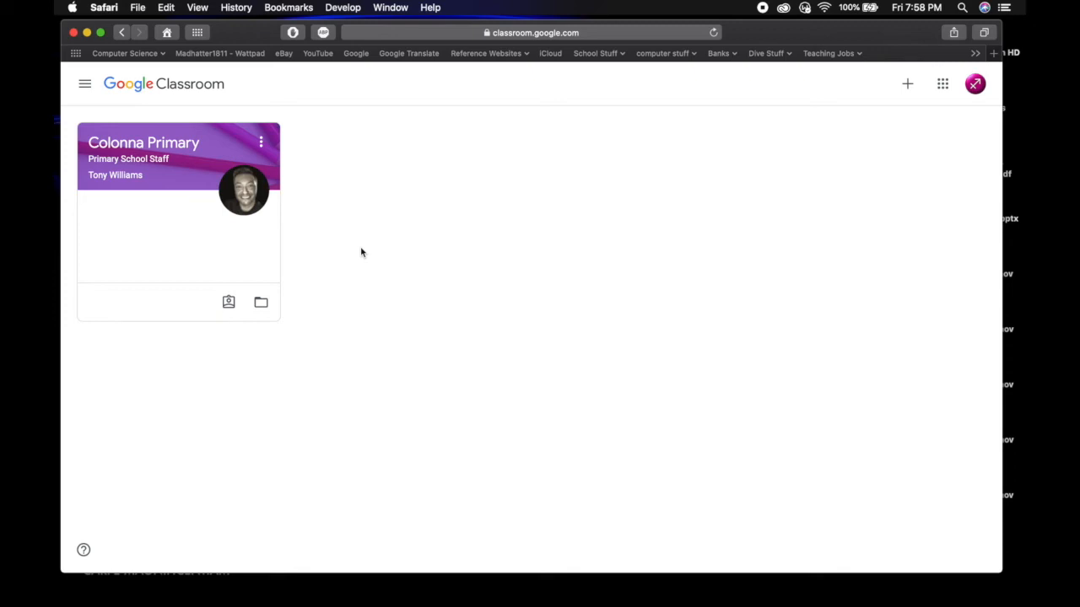
left_click(909, 85)
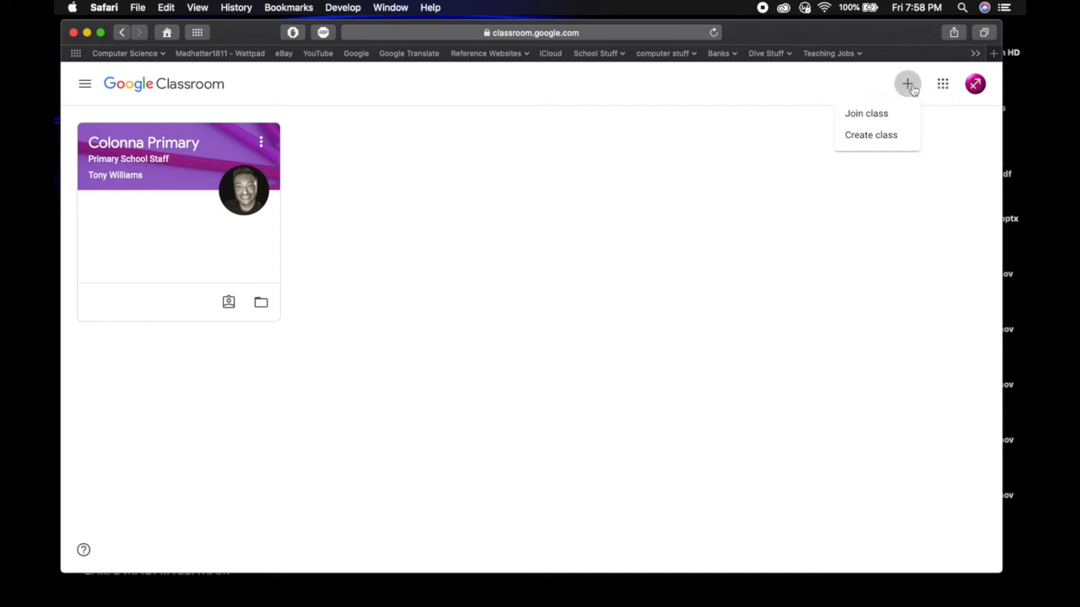
left_click(882, 139)
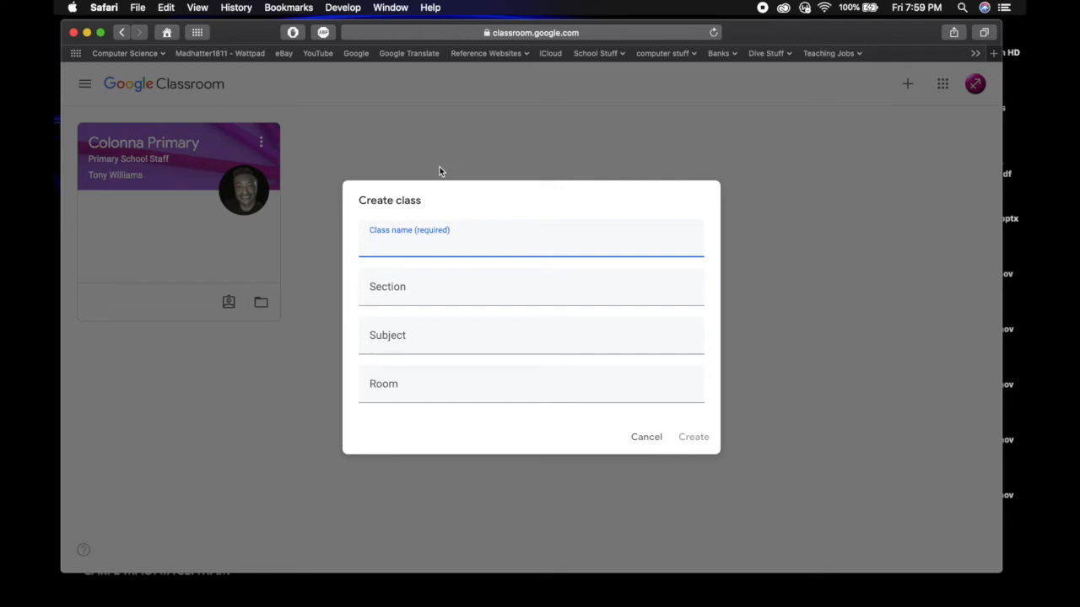
Enter class name 1C, section Early Year, subject Class and room 1C, then create it
type("1C")
left_click(424, 292)
type("Ea")
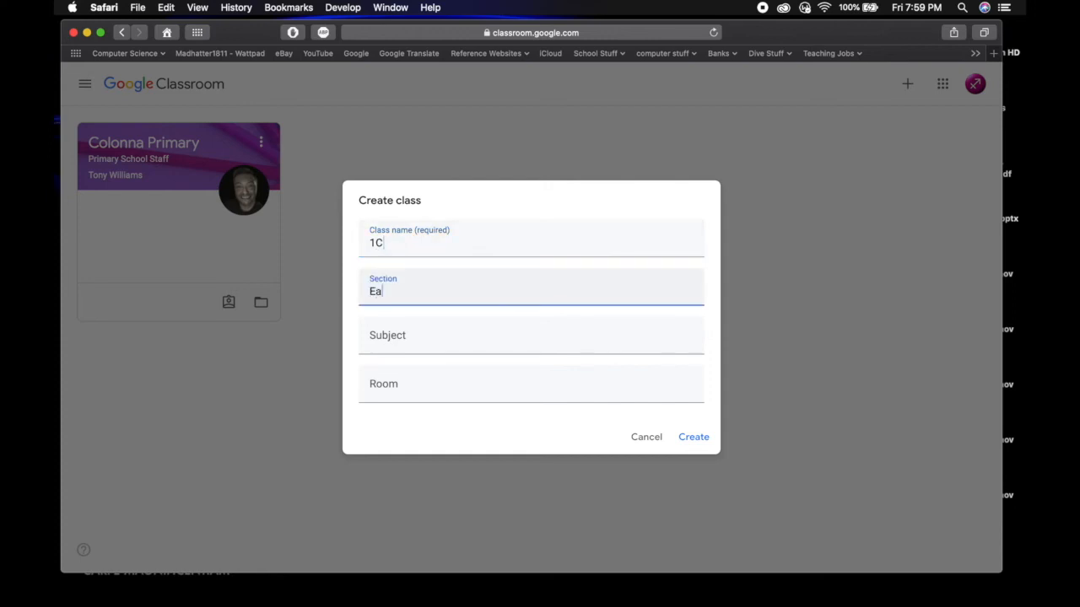
type("rly Year")
left_click(403, 336)
type("Class")
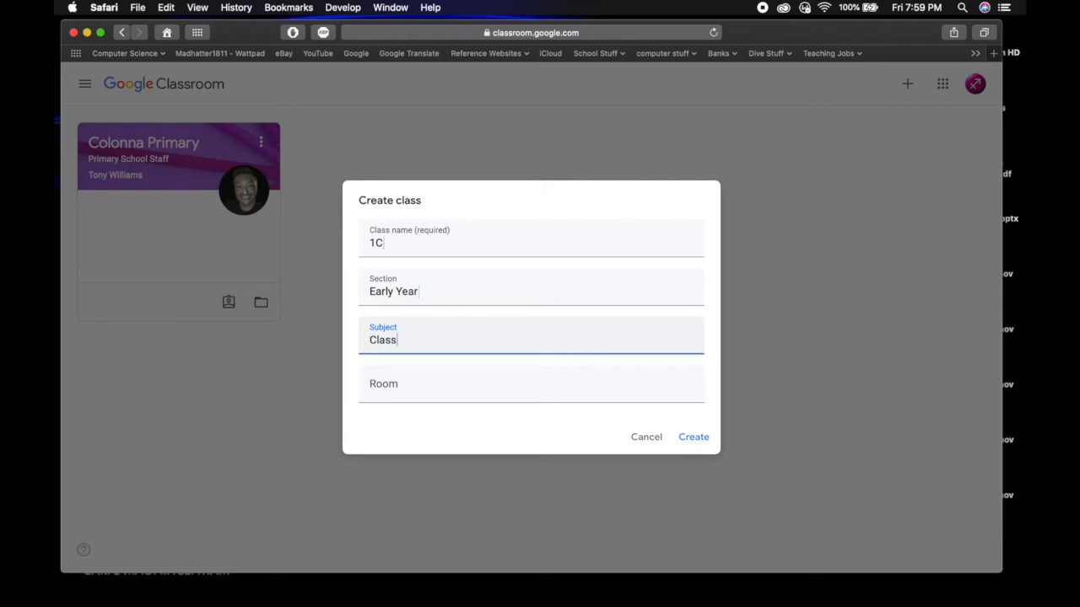
left_click(399, 393)
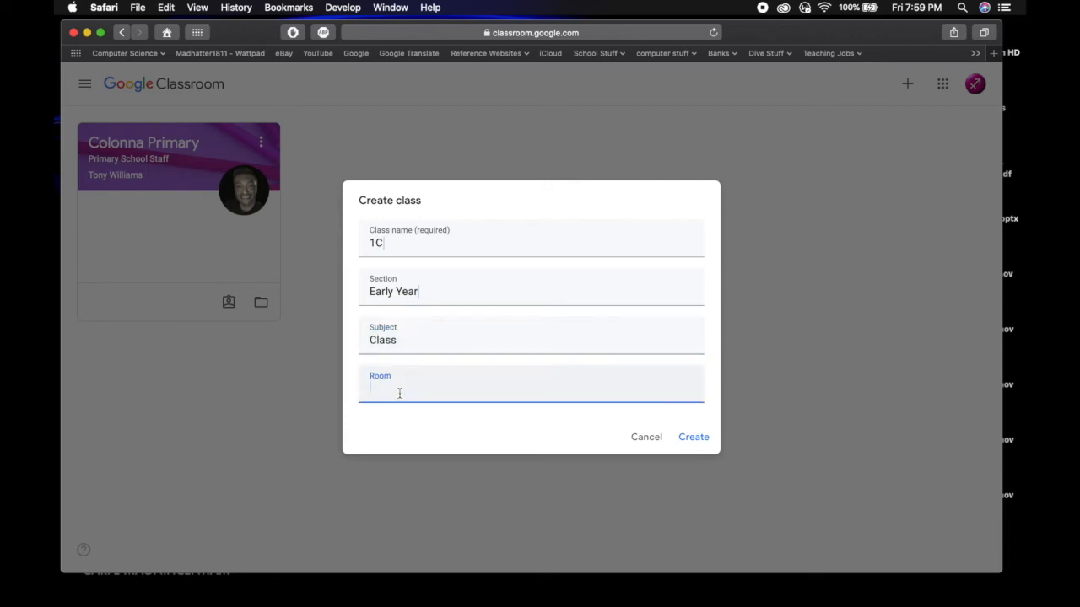
type("1C")
left_click(694, 438)
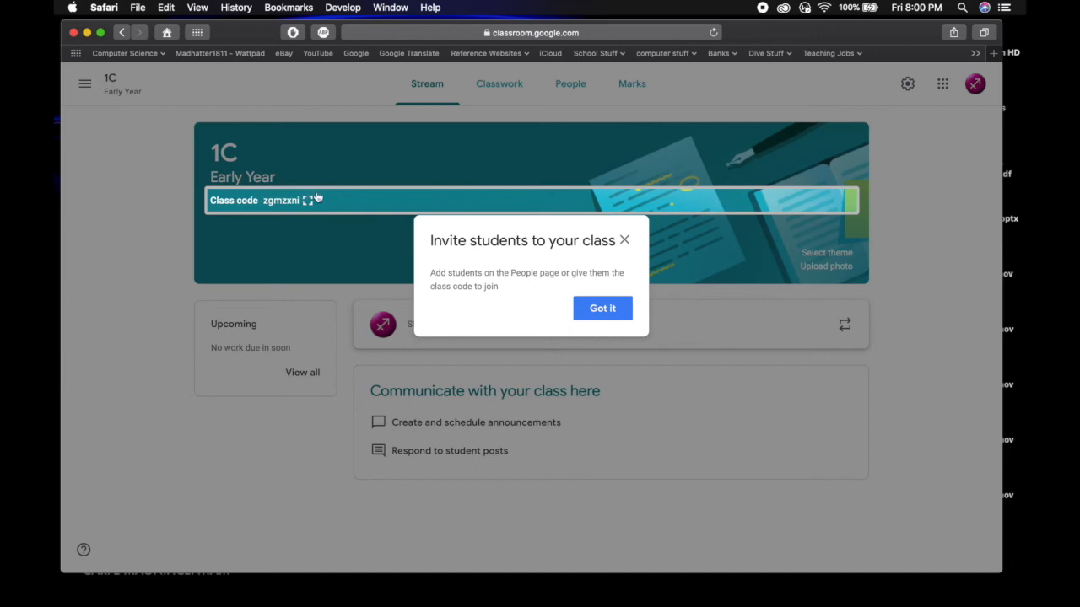
Dismiss the invite-students tip, then show the class code enlarged and close it
left_click(607, 308)
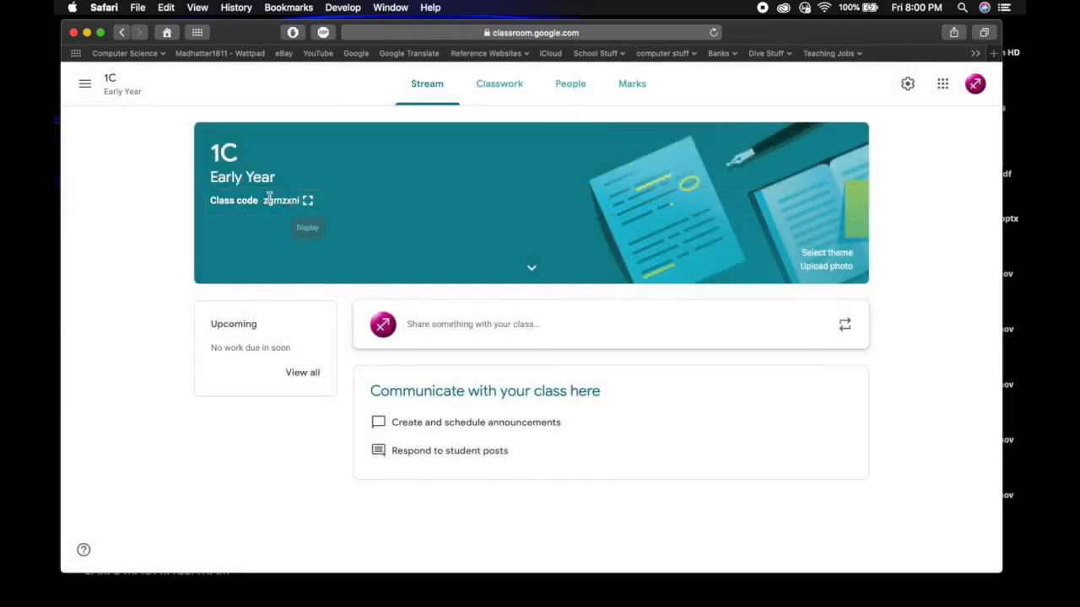
left_click(307, 203)
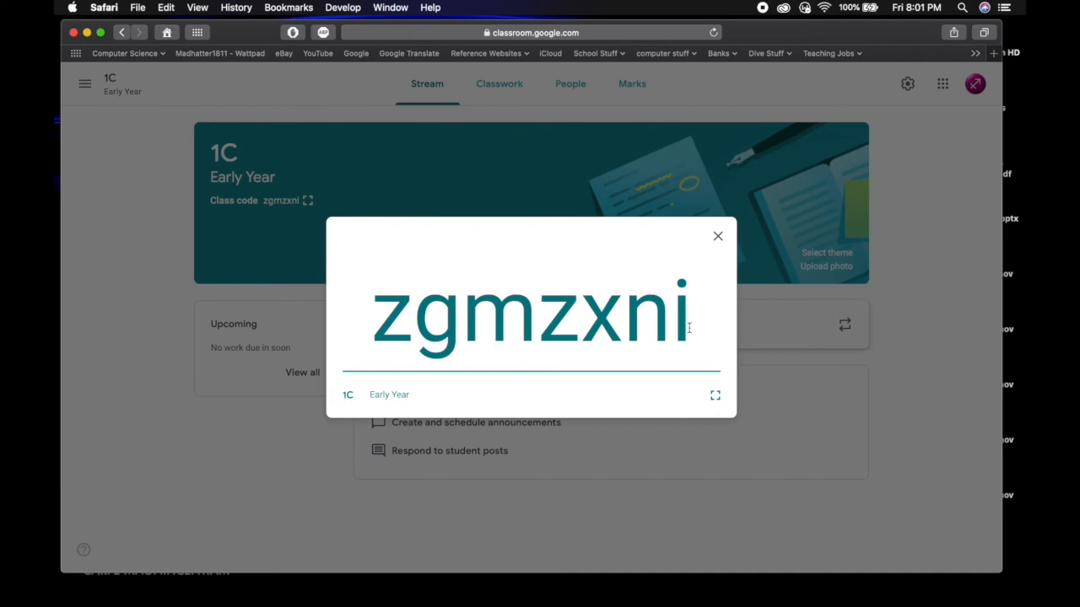
left_click(717, 237)
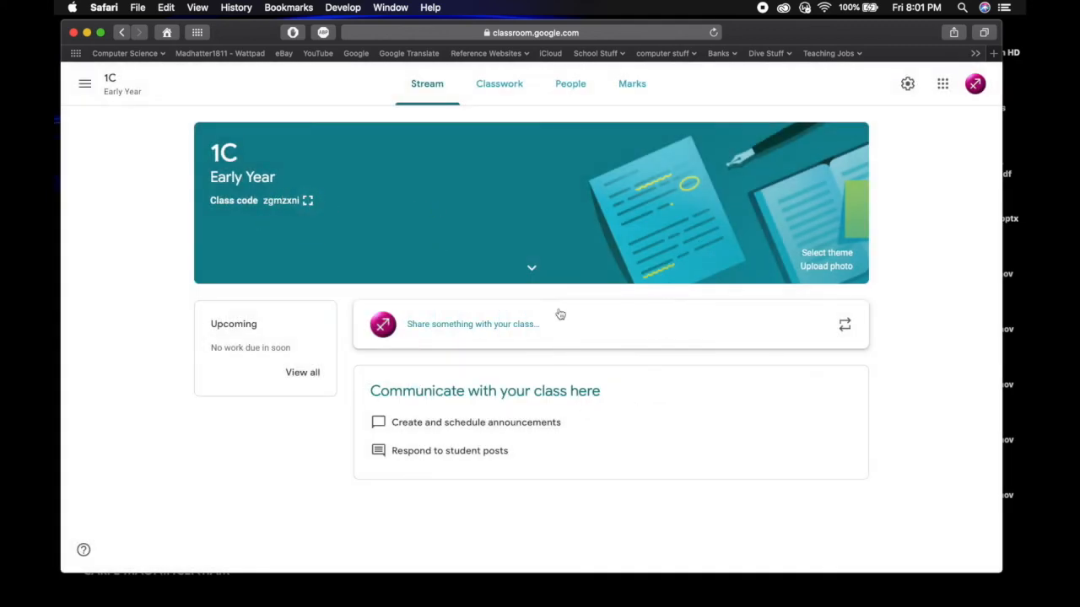
From class 1C's Classwork page, create a new Material post
left_click(501, 90)
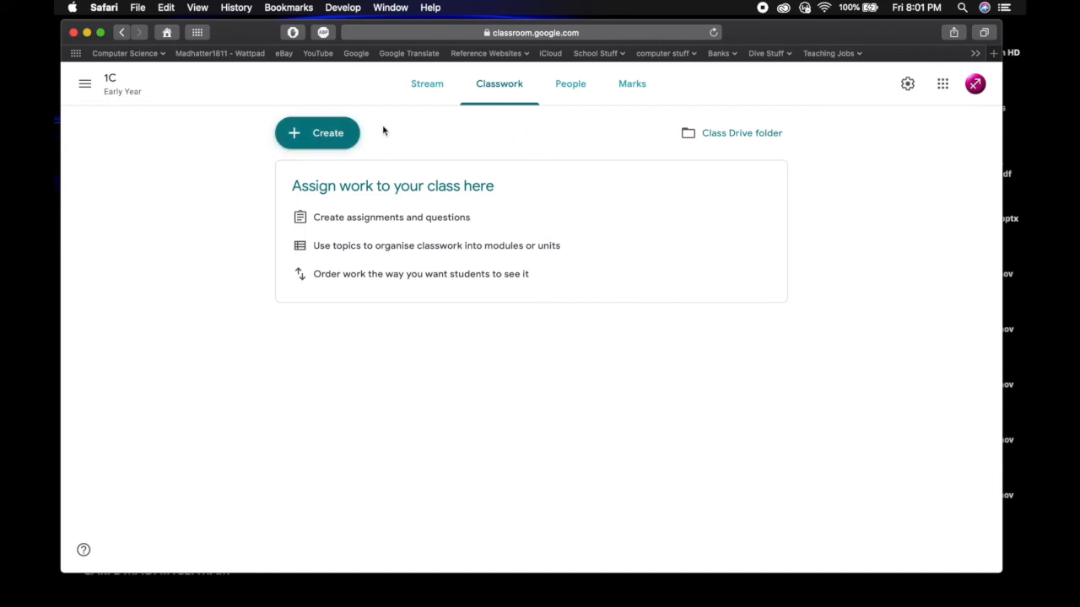
left_click(325, 135)
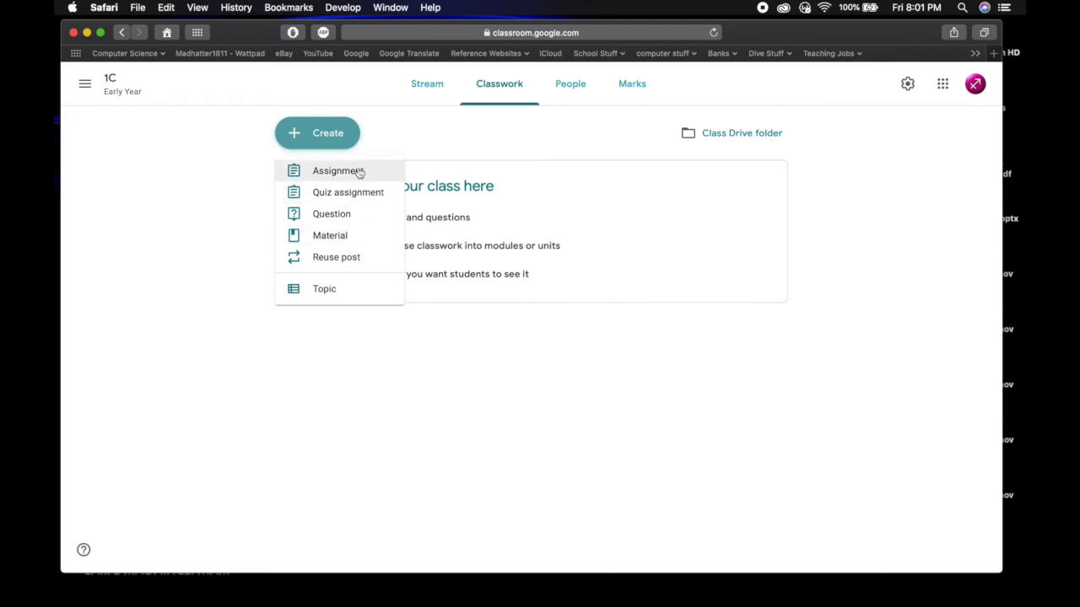
left_click(332, 237)
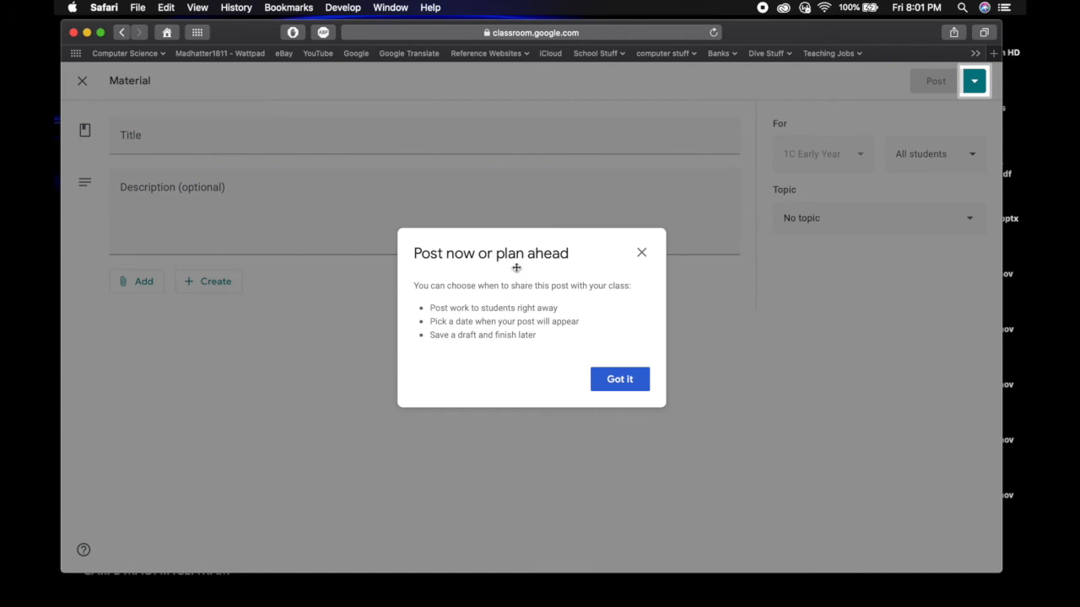
Title the material 'Daily Reading - Wombat Stew', describe it 'Todays class book is ......', leaving No topic
left_click(625, 381)
left_click(180, 141)
type("D")
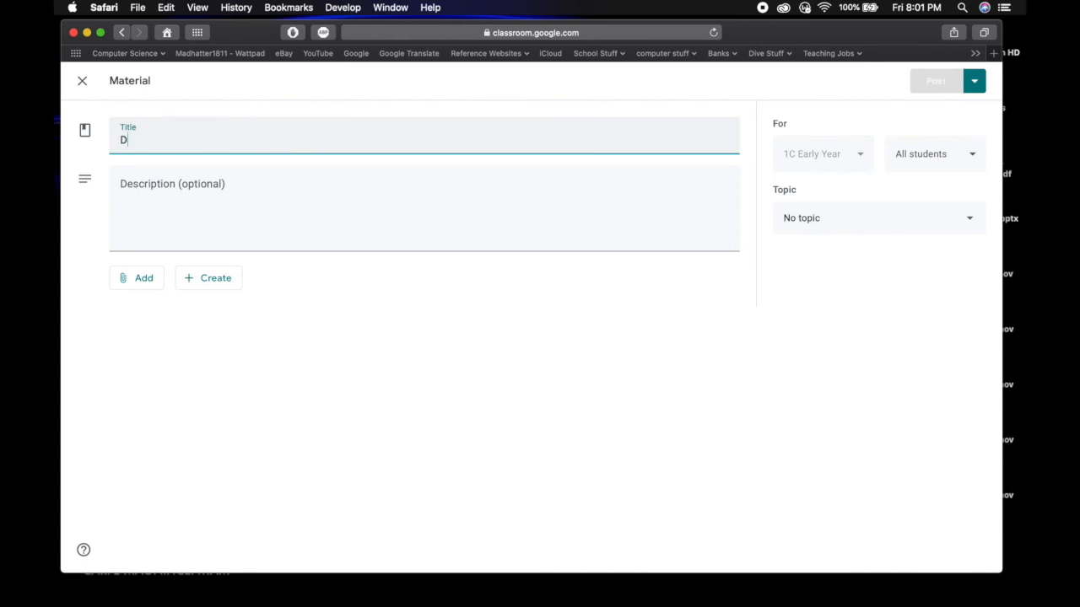
type("aily Read")
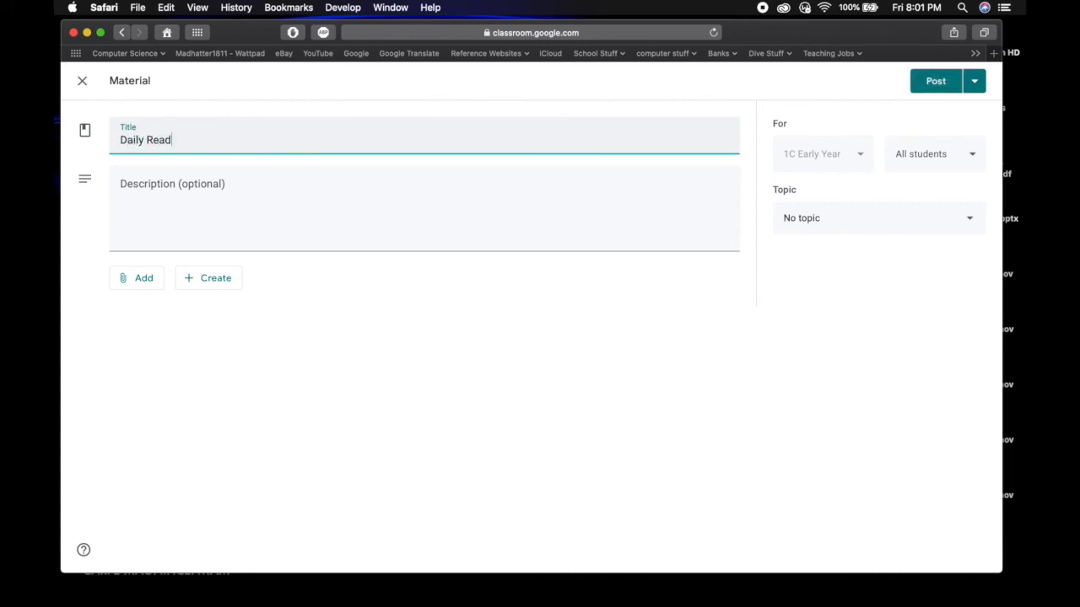
type("ing - Wombat Stew")
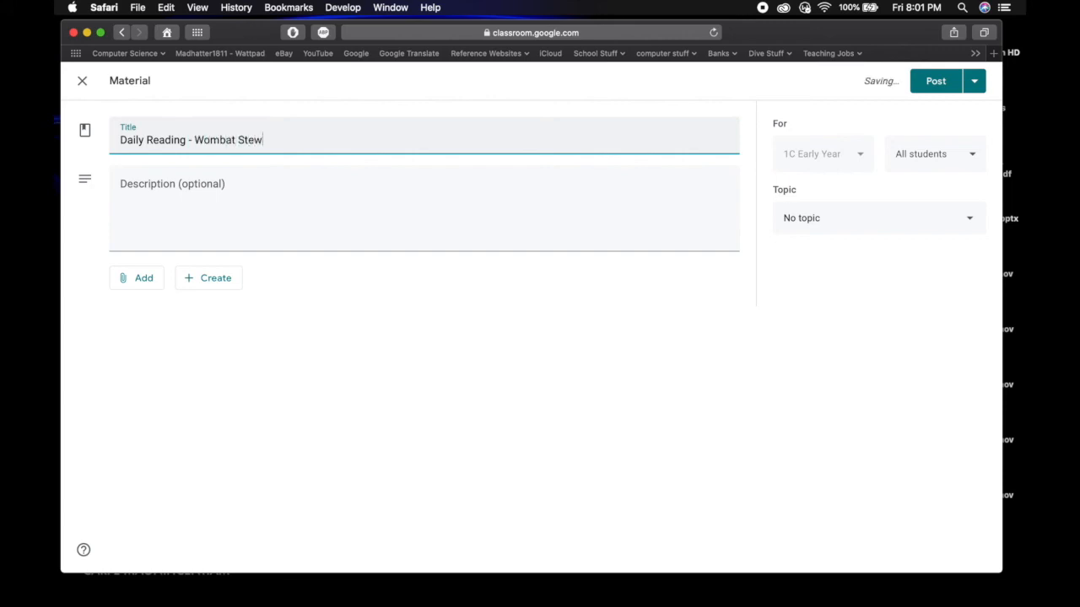
left_click(162, 212)
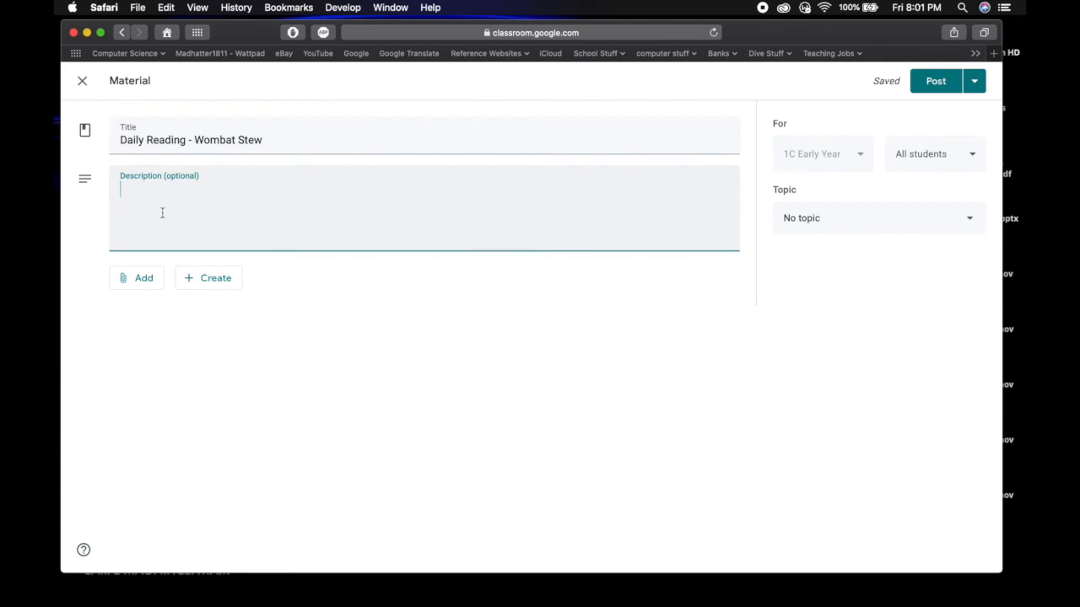
type("Todays class book is ......")
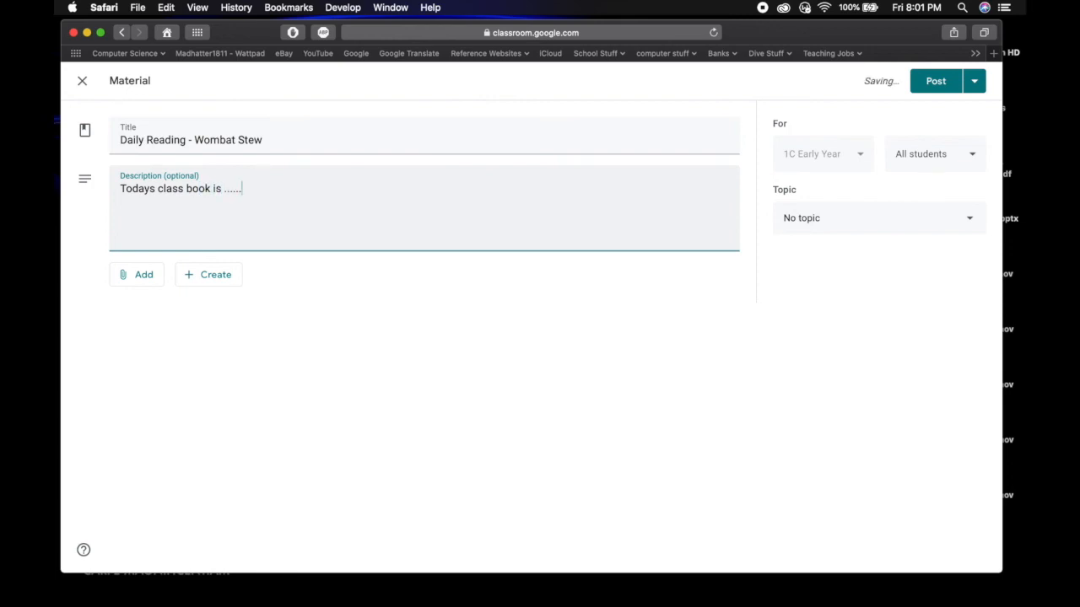
left_click(829, 224)
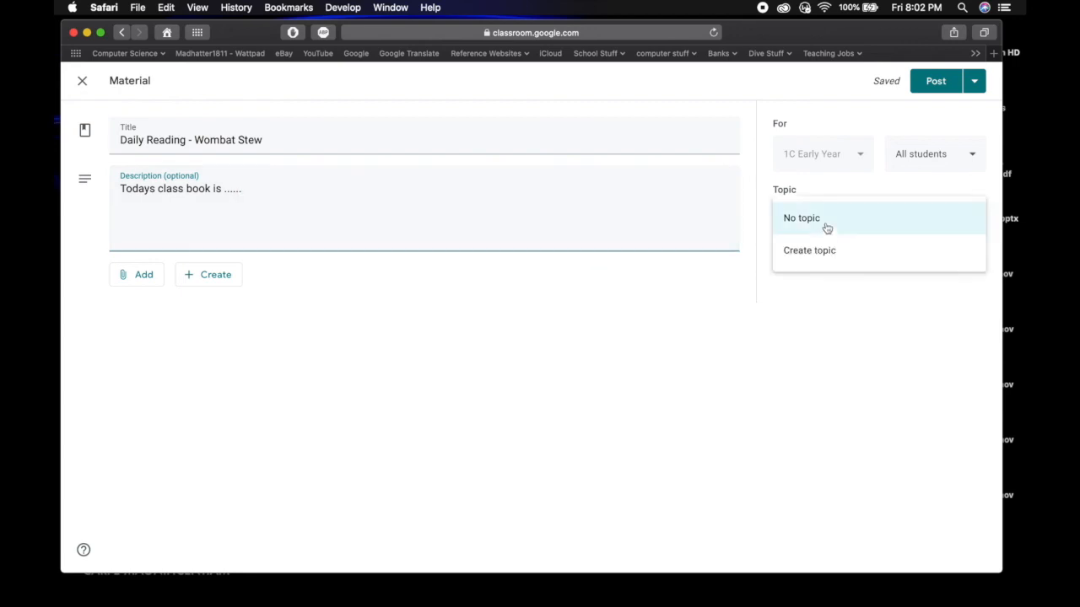
left_click(691, 317)
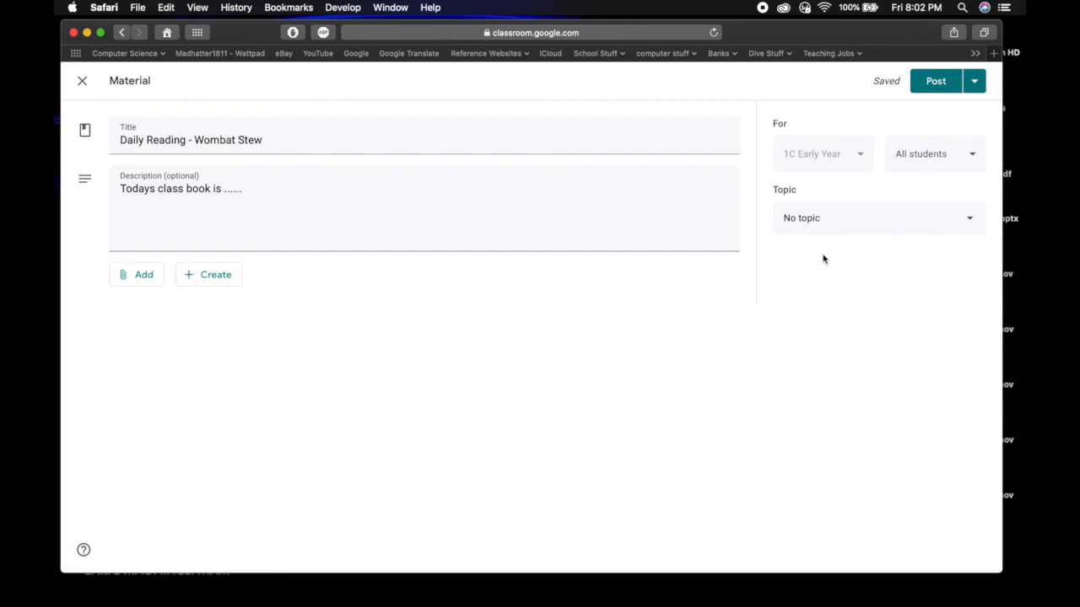
Open the Add File upload panel and drag Dingo Amity.pdf into it from the desktop
left_click(146, 281)
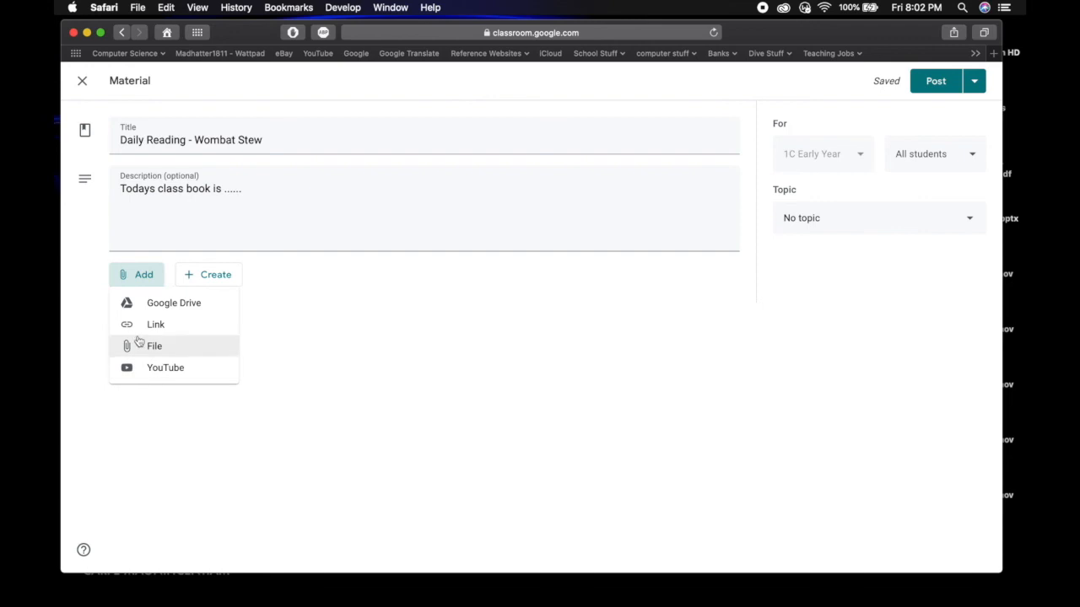
left_click(156, 349)
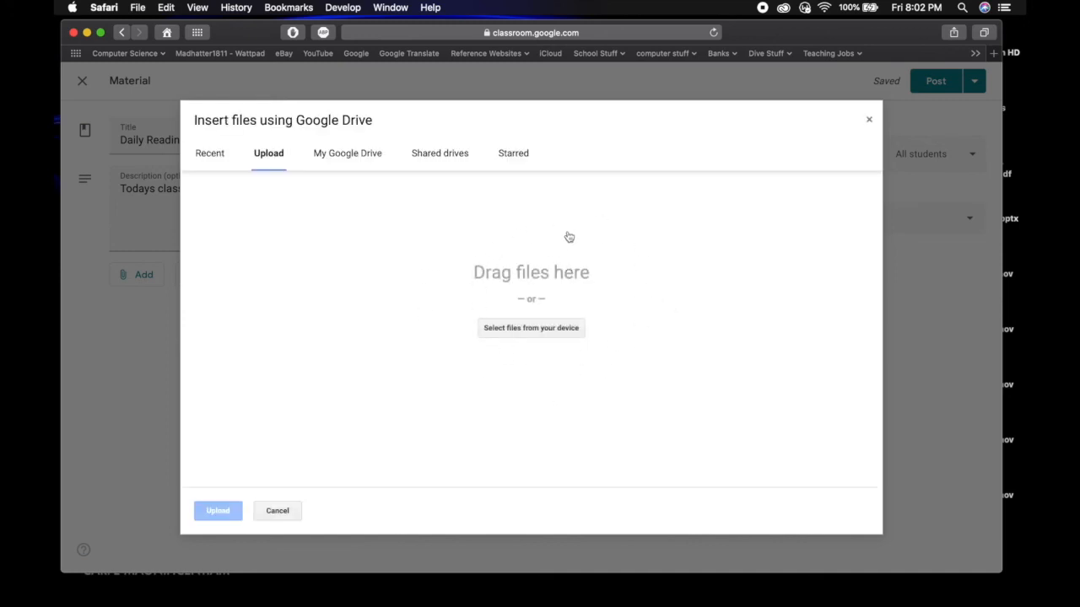
left_click_drag(857, 33, 768, 32)
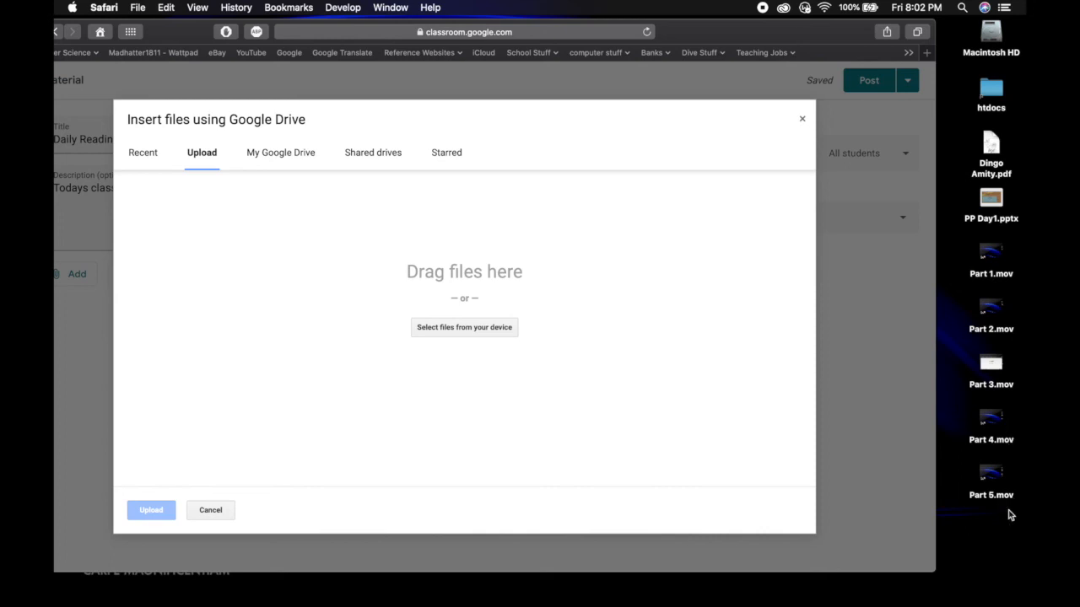
mouse_move(995, 267)
left_mouse_down()
mouse_move(1012, 295)
mouse_move(860, 284)
mouse_move(467, 307)
mouse_move(966, 239)
mouse_move(993, 255)
left_mouse_up()
left_click_drag(988, 146, 1002, 273)
Drag Dingo Amity.pdf and PP Day1.pptx together into the upload area and upload them
left_click(965, 182)
left_click_drag(966, 140, 993, 203)
left_click_drag(989, 154, 444, 272)
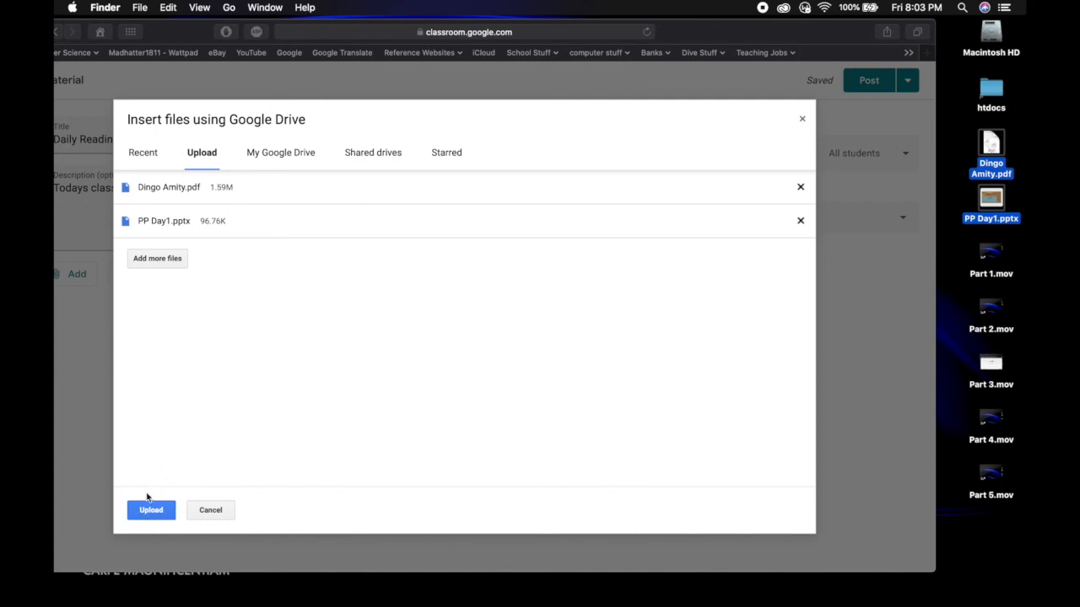
left_click_drag(195, 37, 259, 38)
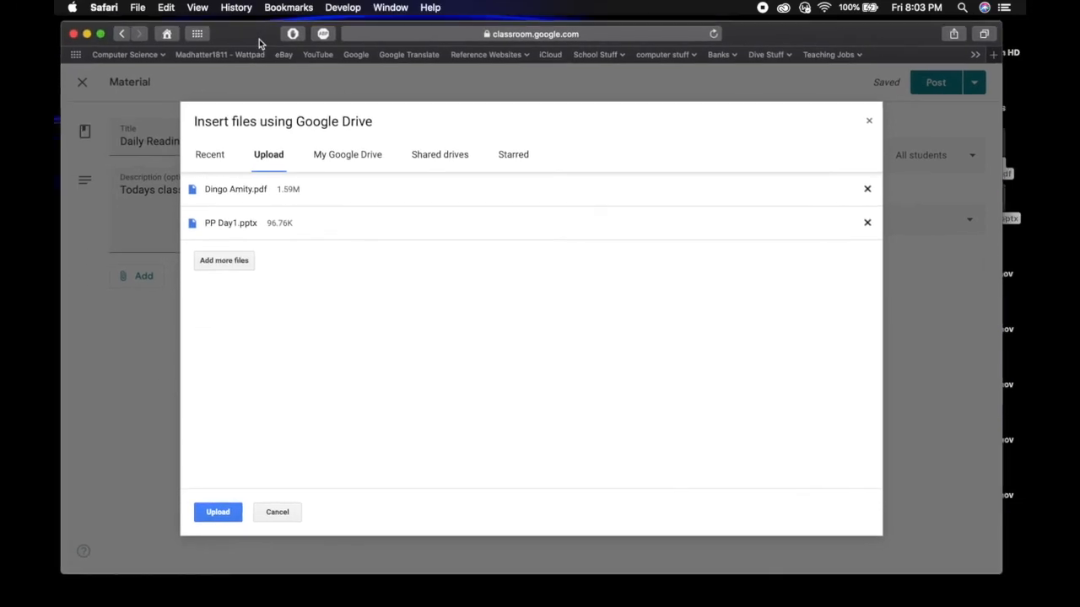
left_click(218, 513)
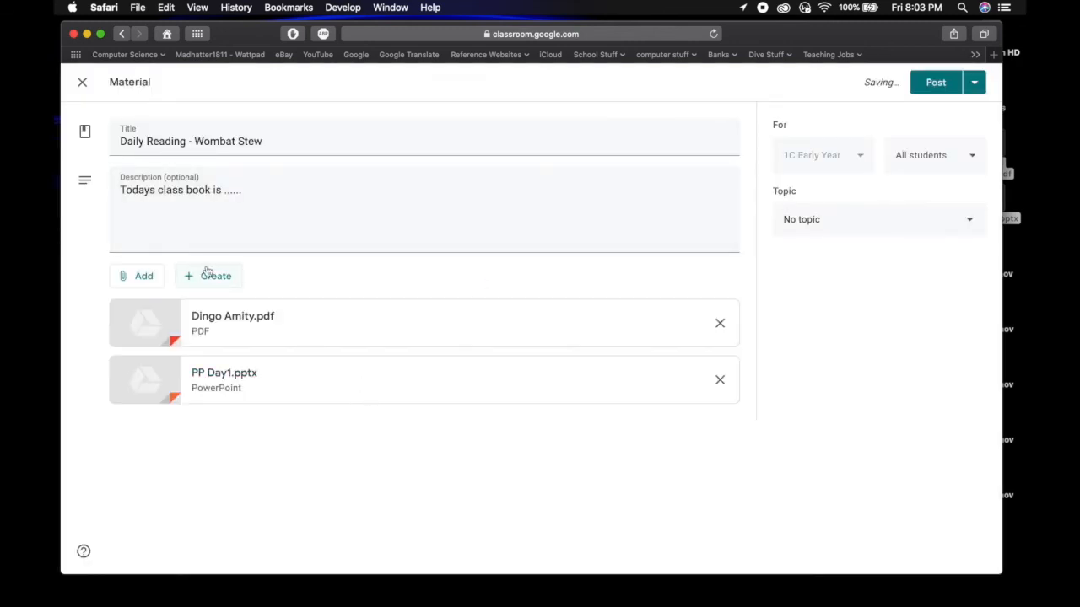
Correct 'Todays' to 'Today's' in the description and add a new line
left_click(150, 190)
type("'")
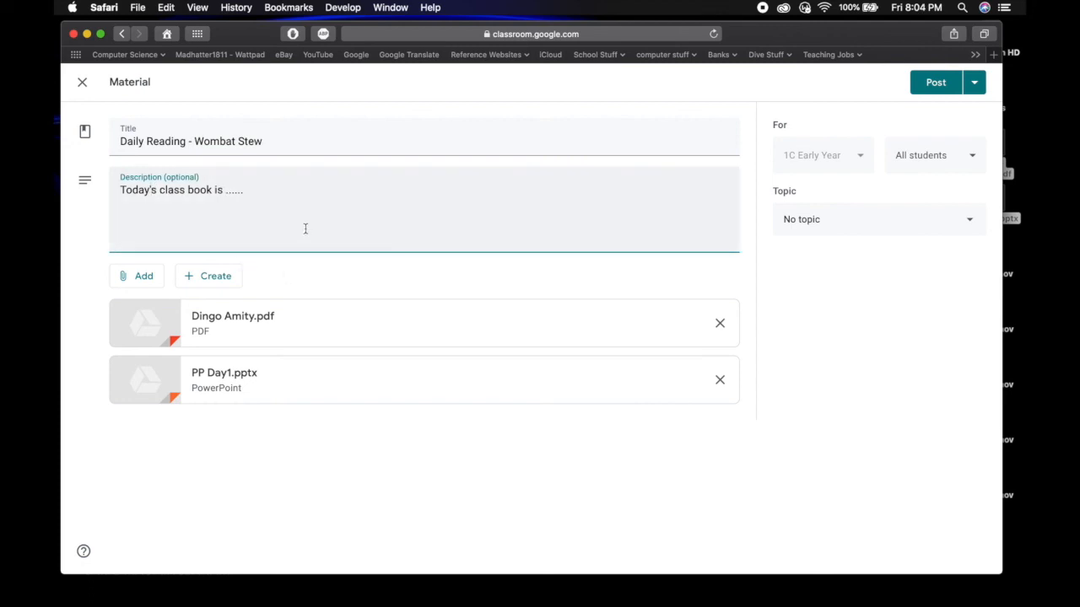
key("Return")
Post the material, dismiss the topic tip, check its attachments, then view the class Stream
left_click(933, 84)
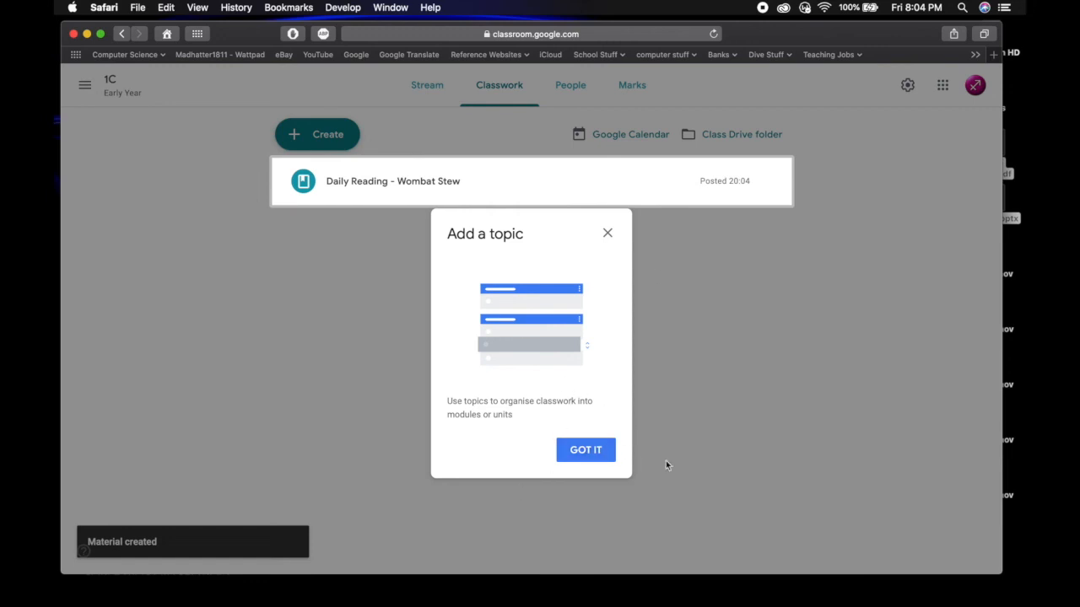
left_click(598, 453)
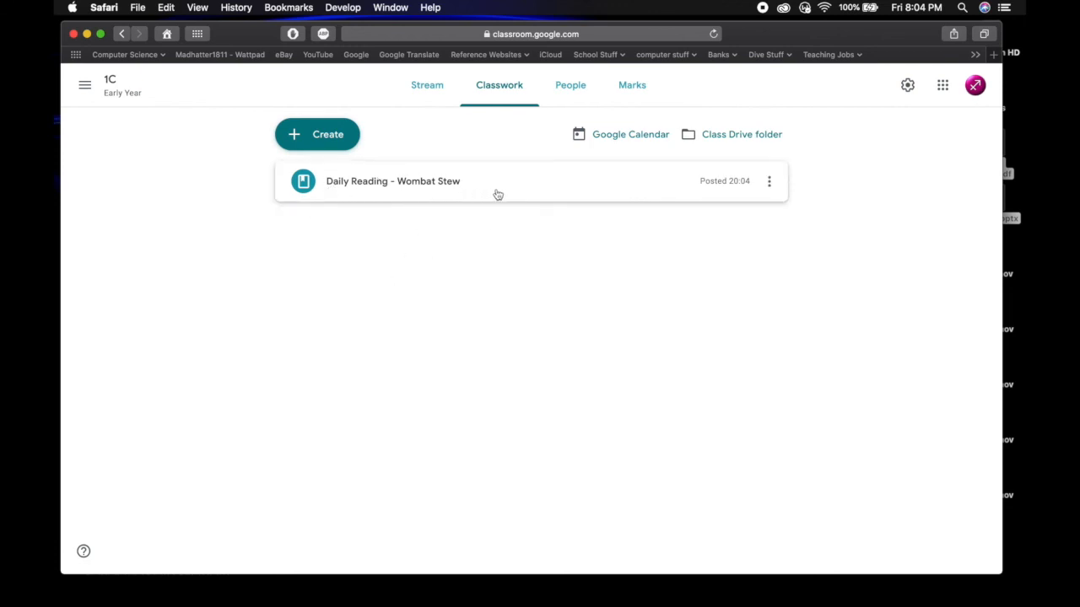
left_click(453, 192)
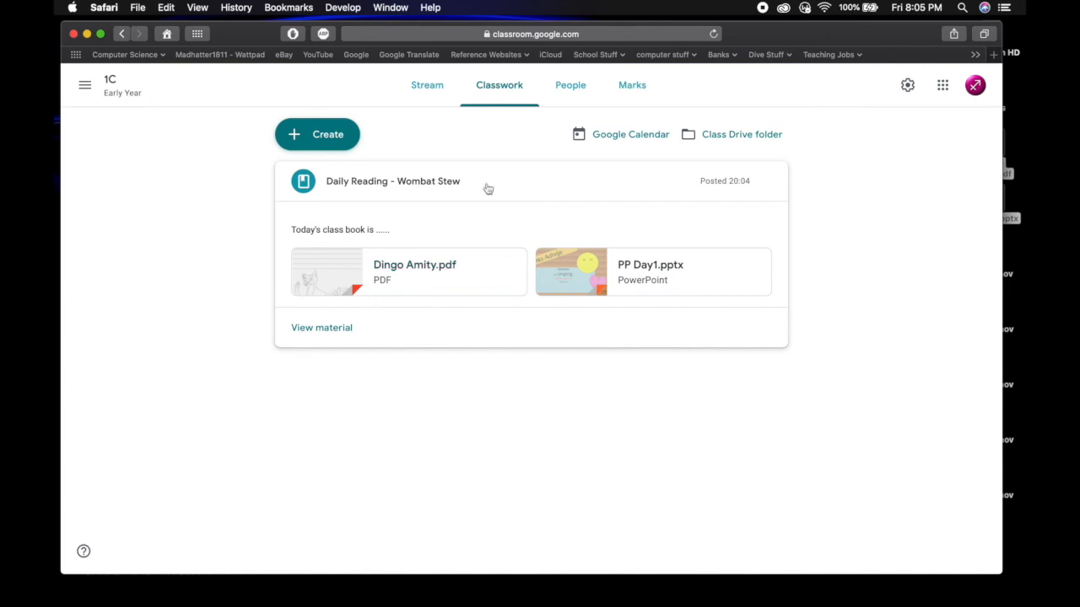
left_click(427, 91)
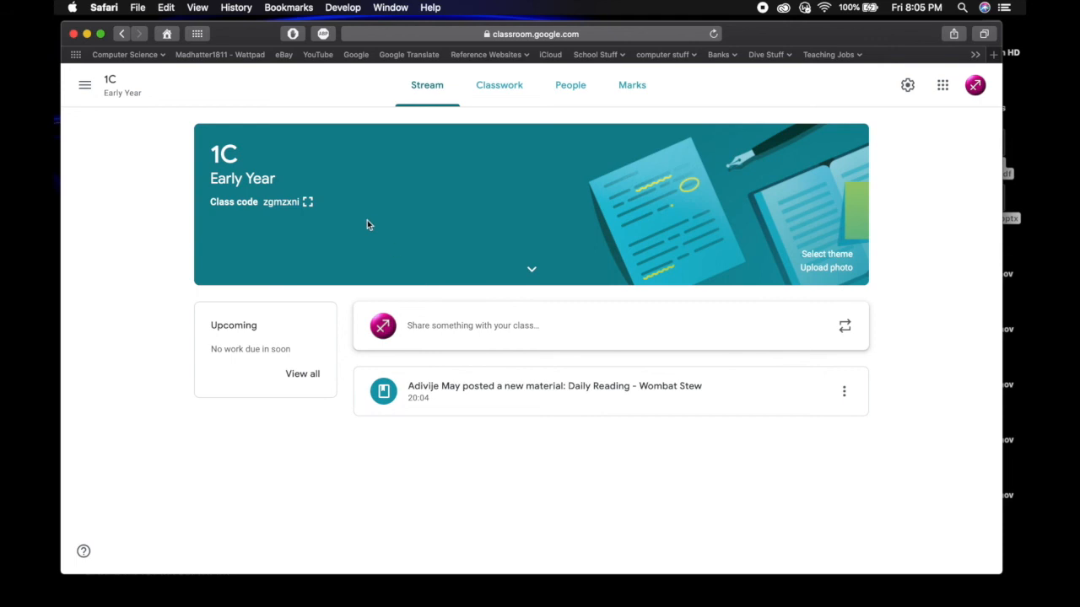
Display the class code enlarged, select it, then close the enlarged view
left_click(308, 203)
left_click_drag(373, 319, 703, 350)
left_click(898, 265)
Go to the Google homepage and open Classroom from the Google apps grid
left_click(356, 55)
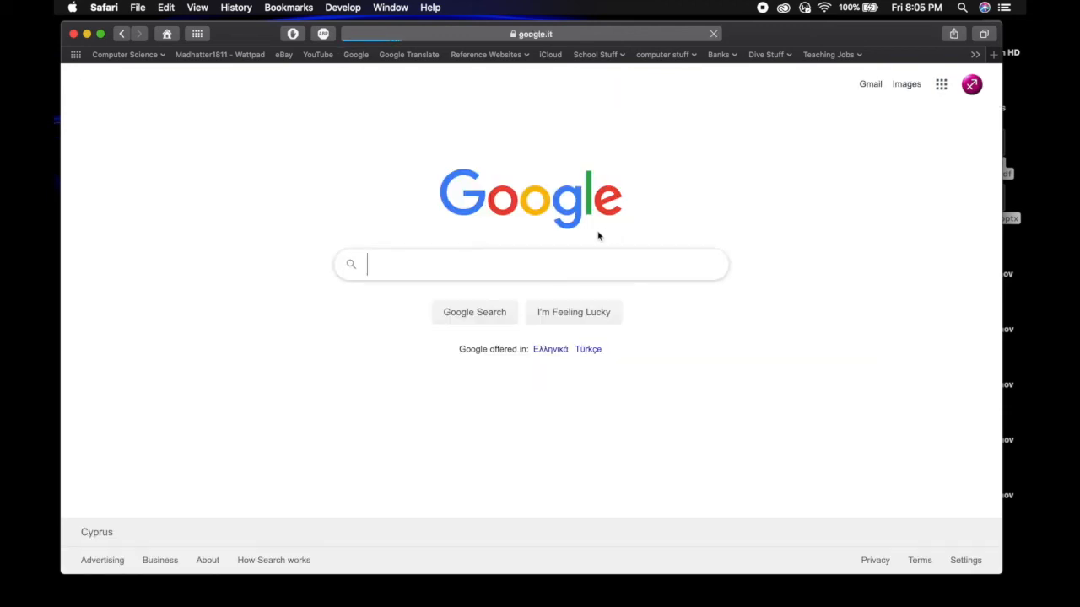
left_click(941, 84)
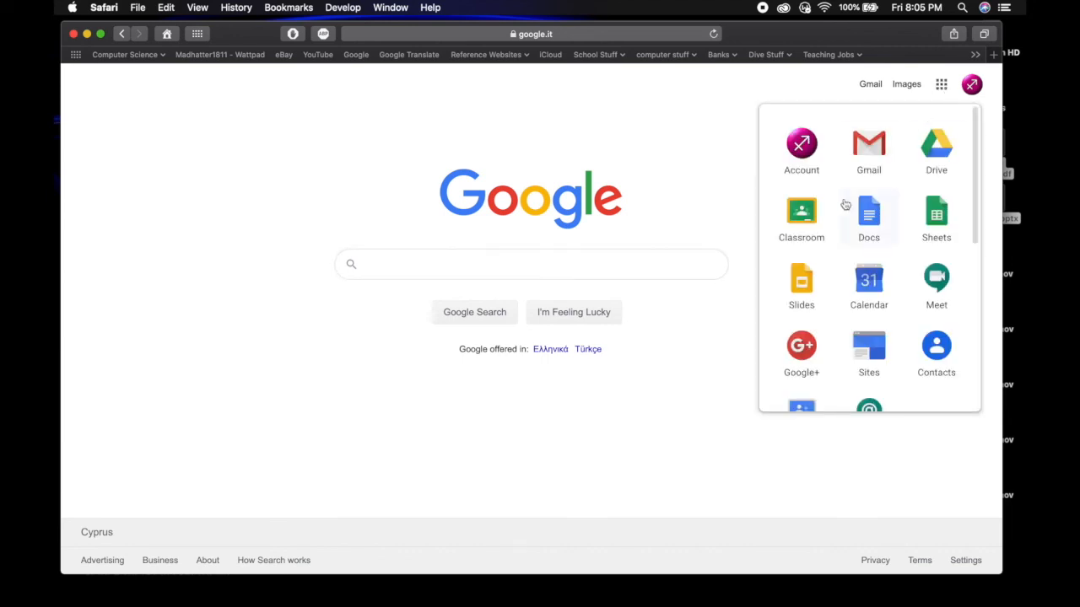
left_click(801, 216)
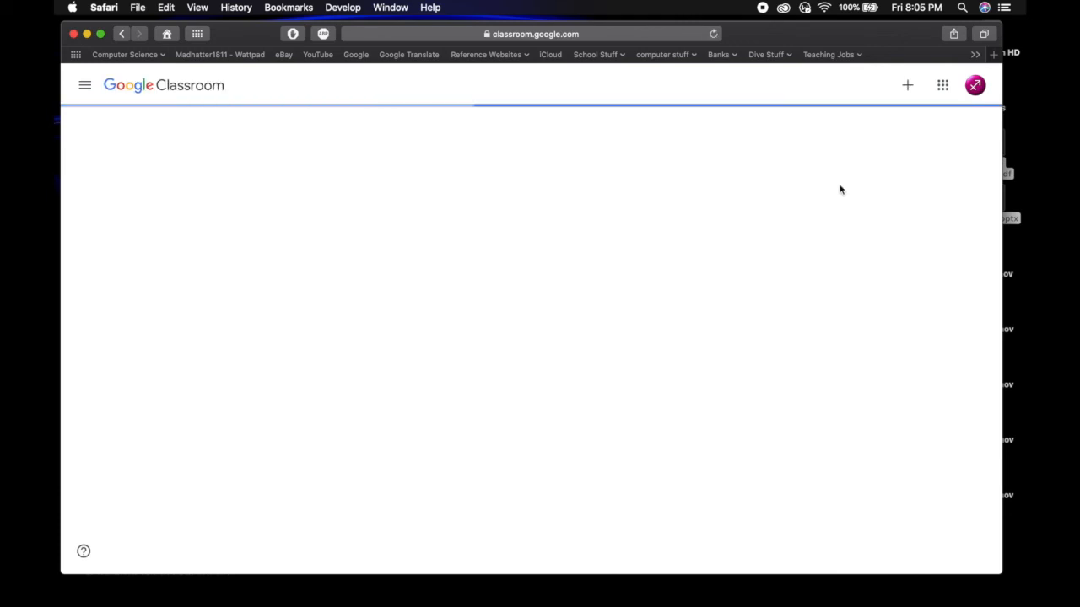
Start joining a class with code 'wombat', then clear the code and cancel
left_click(907, 85)
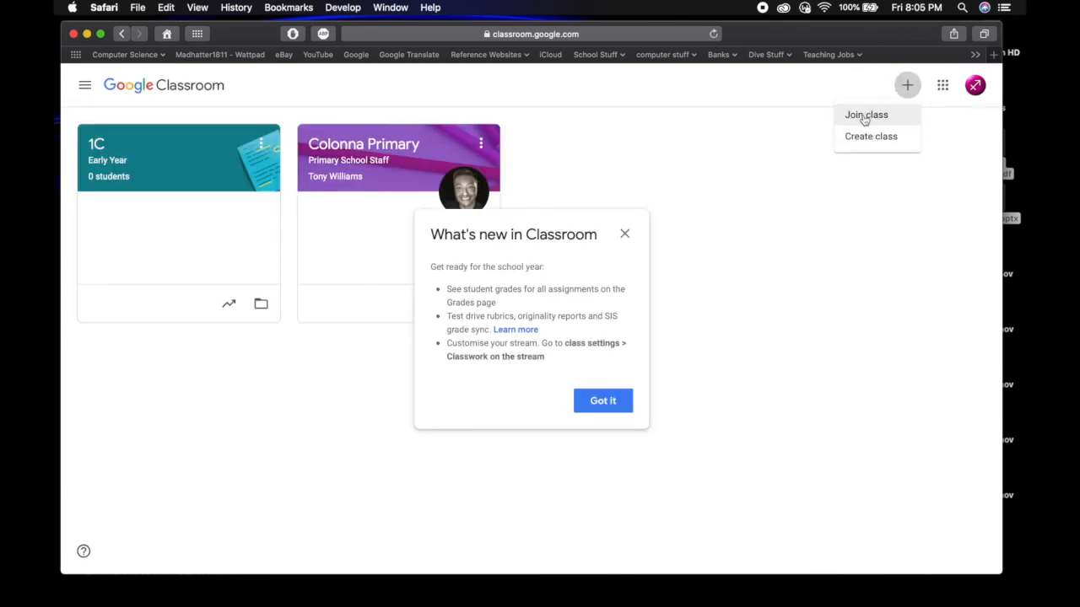
left_click(864, 120)
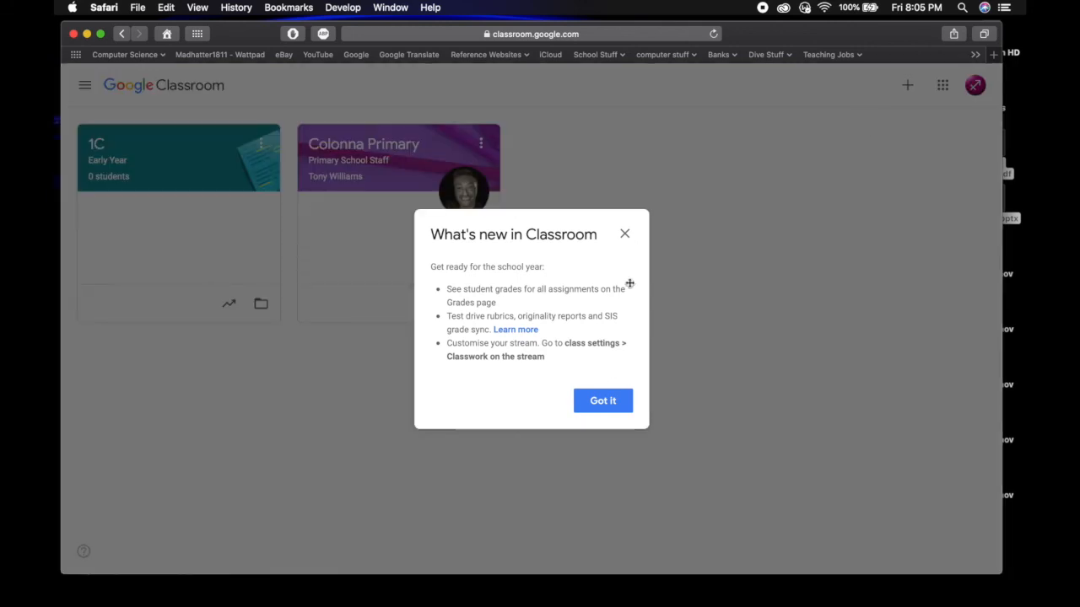
left_click(625, 236)
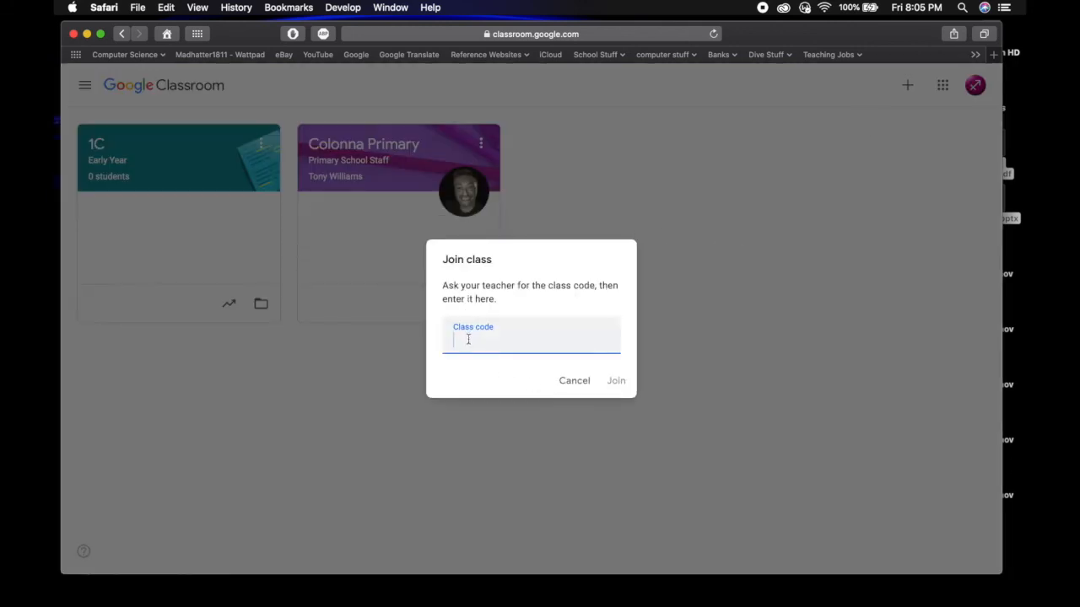
type("wombat")
left_click_drag(511, 340, 411, 338)
key("BackSpace")
left_click(574, 380)
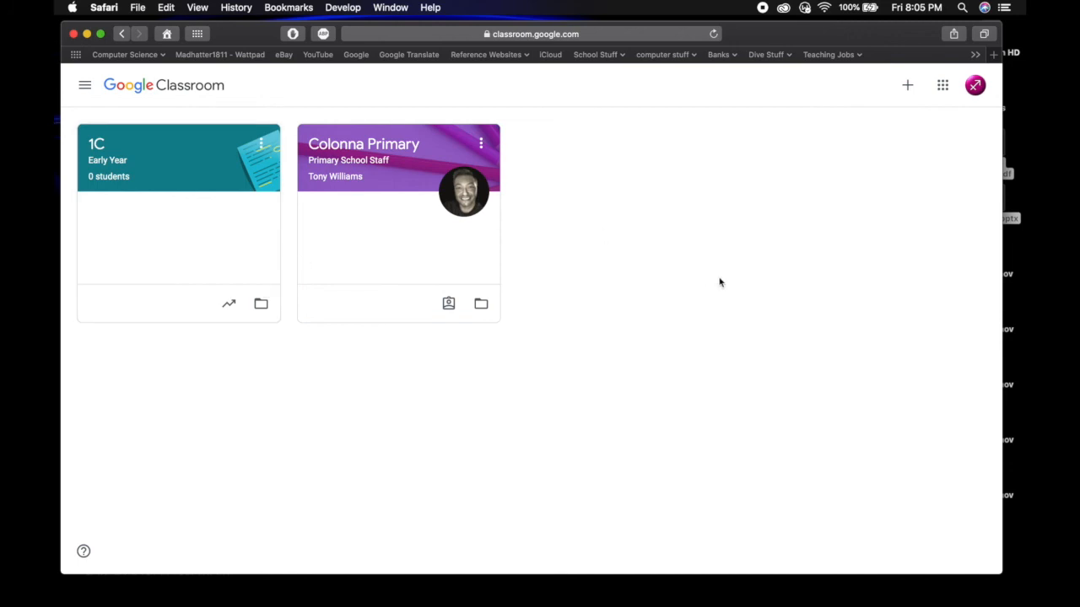
Open class 1C, dismiss its tips, and view the Classwork list with Daily Reading - Wombat Stew
left_click(102, 164)
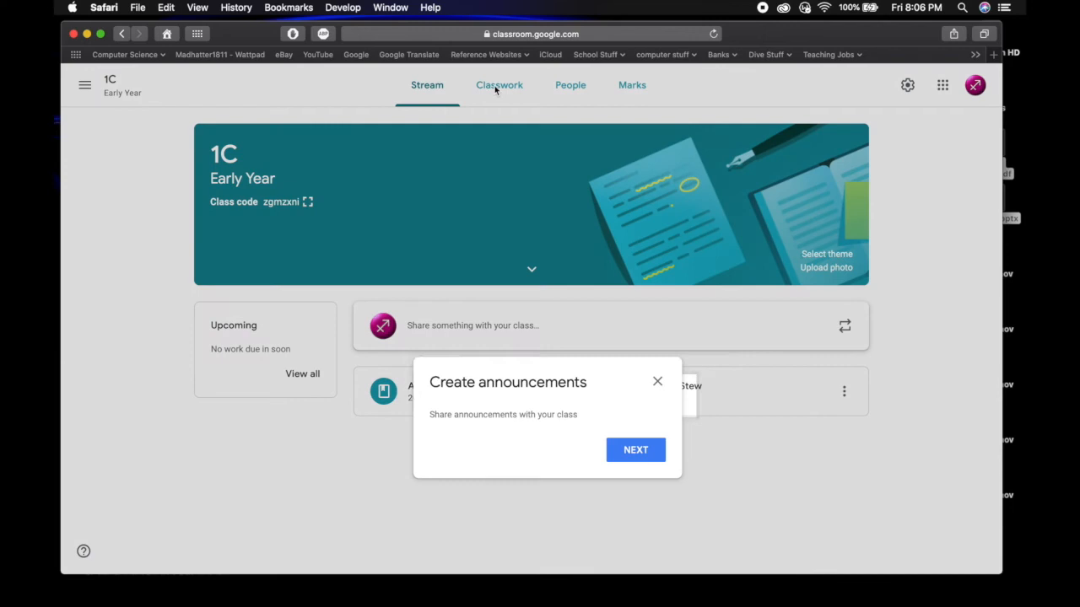
left_click(648, 455)
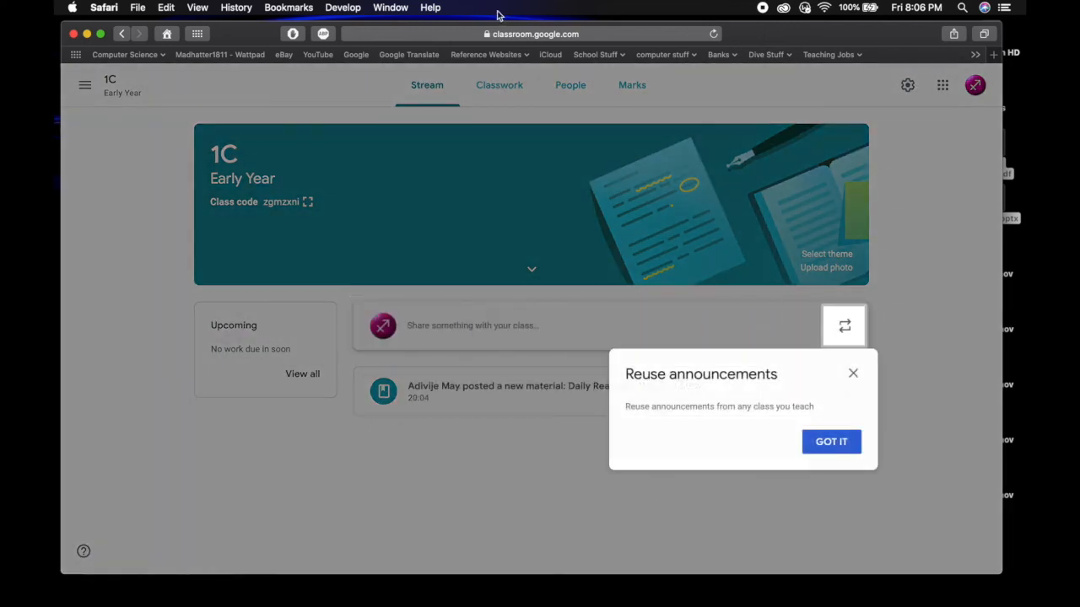
left_click(837, 450)
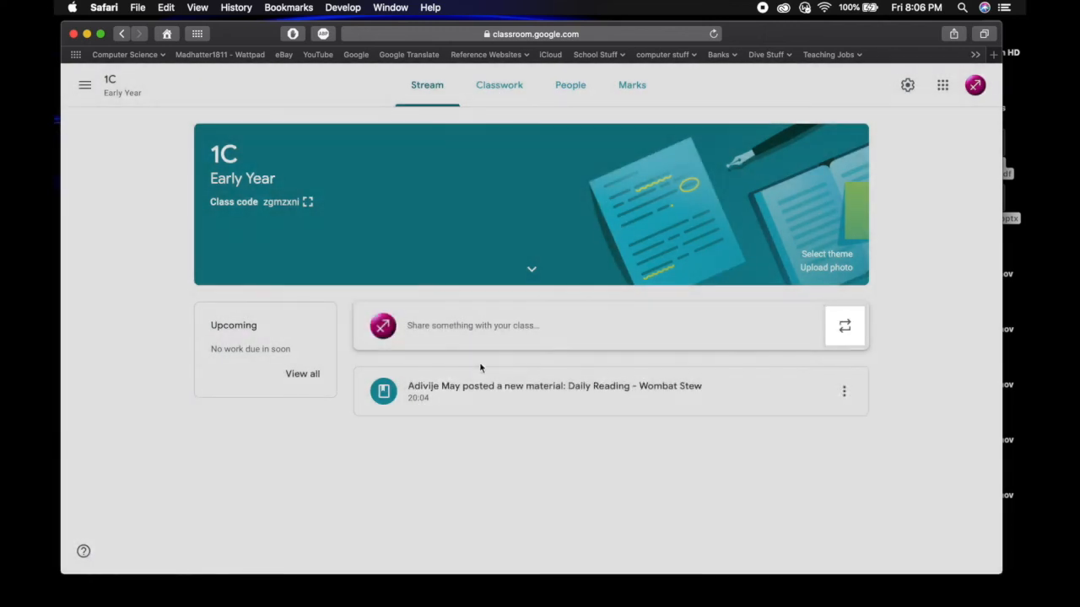
left_click(505, 86)
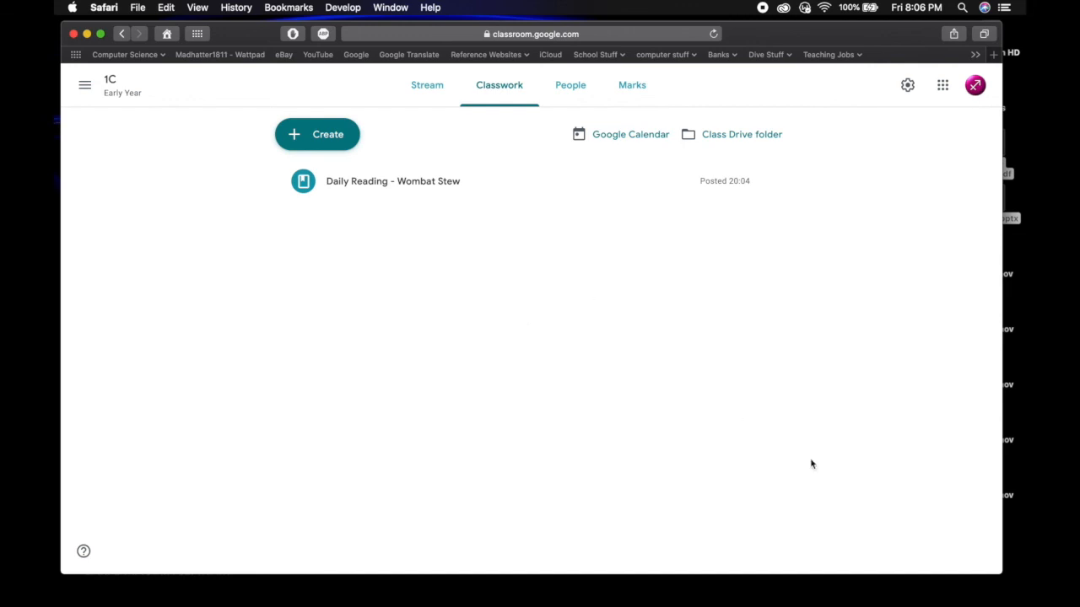
Shrink the Safari window and shift it slightly down and to the right
left_click_drag(1001, 573, 983, 500)
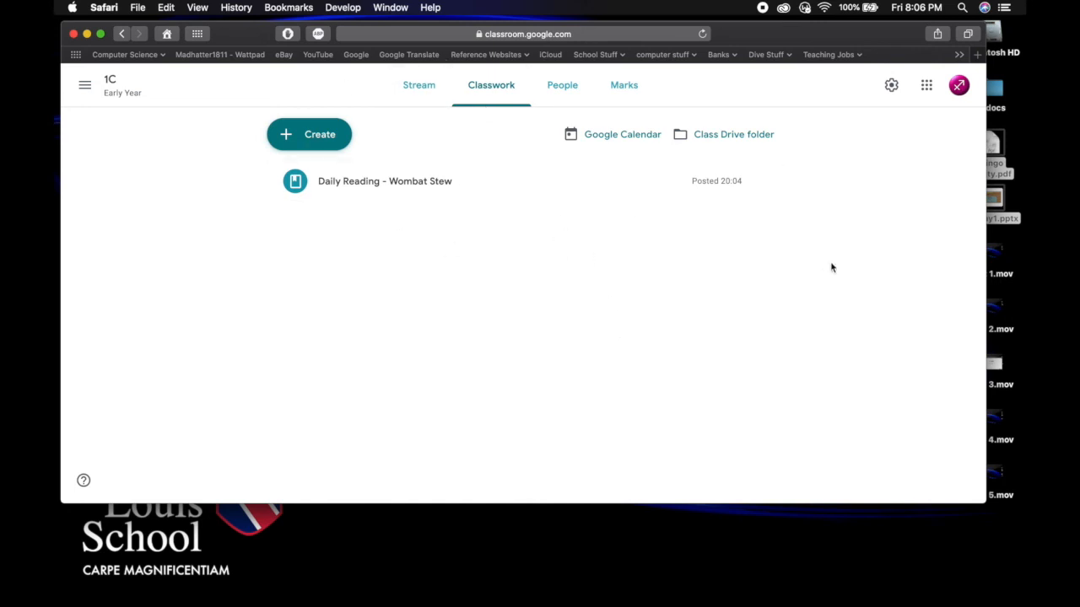
mouse_move(755, 32)
left_mouse_down()
mouse_move(783, 66)
mouse_move(761, 51)
left_mouse_up()
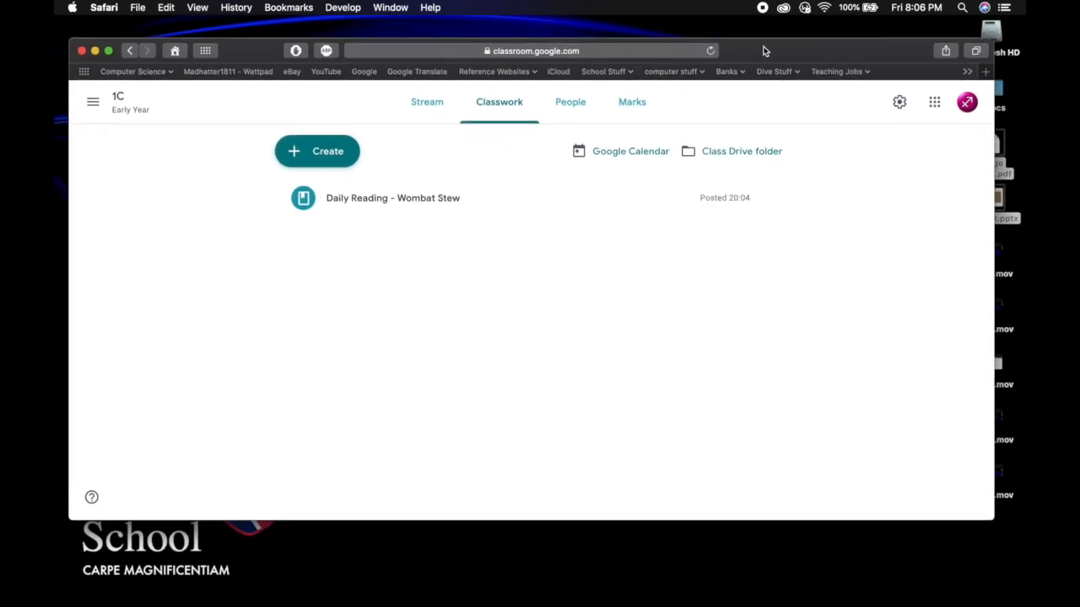